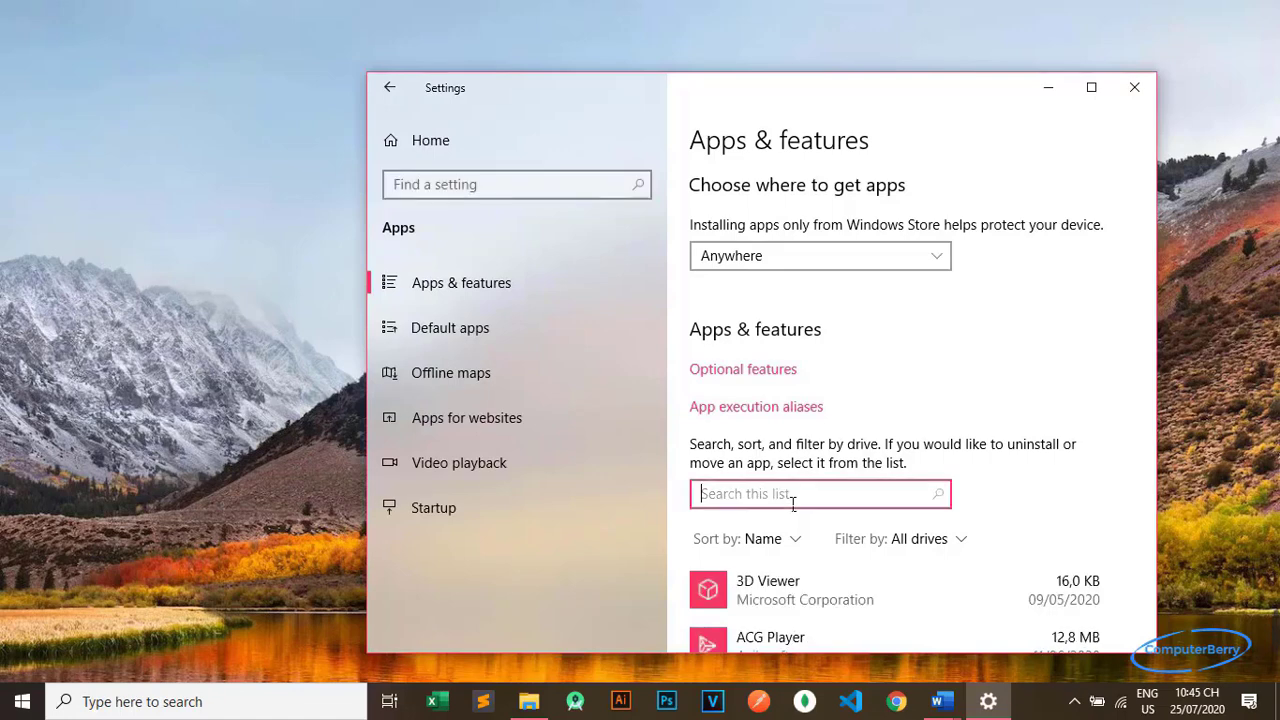
# Search the installed apps list for "SQL Server 2019"
pyautogui.write('SQL SE')
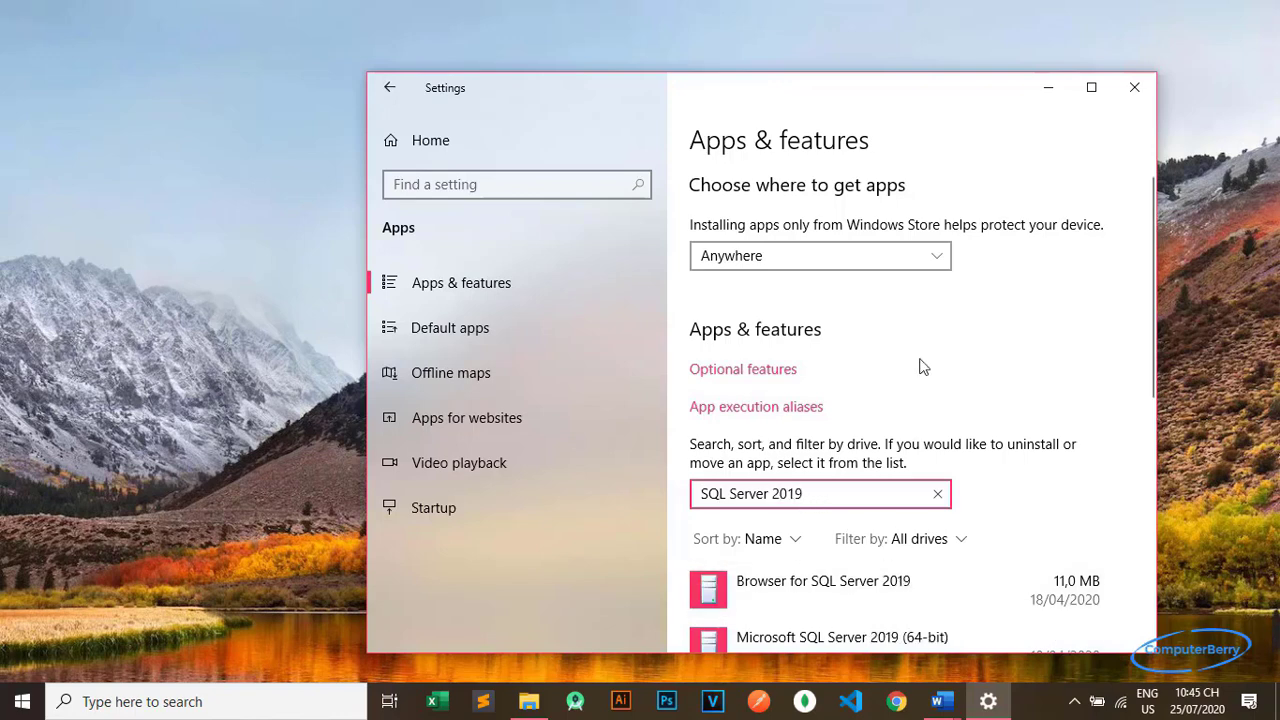
pyautogui.moveTo(760, 100); pyautogui.dragTo(672, 63)
pyautogui.scroll(-1, 797, 440)
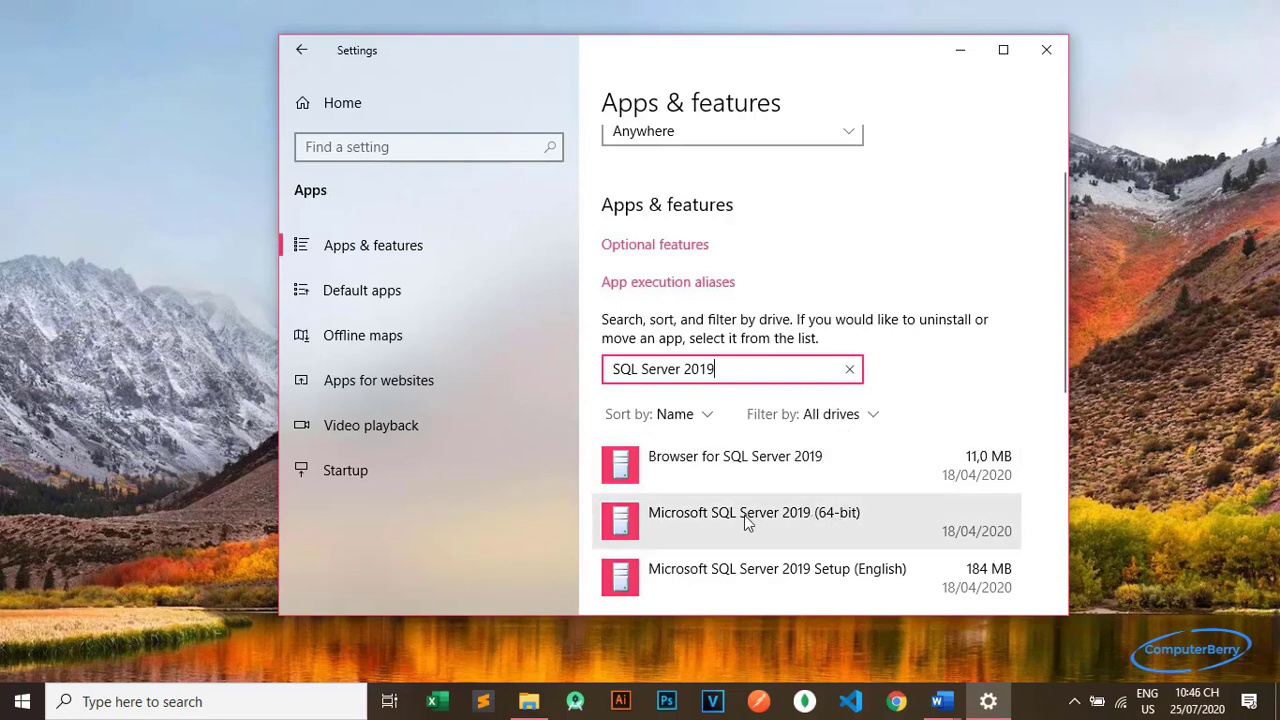
pyautogui.scroll(-3, 848, 523)
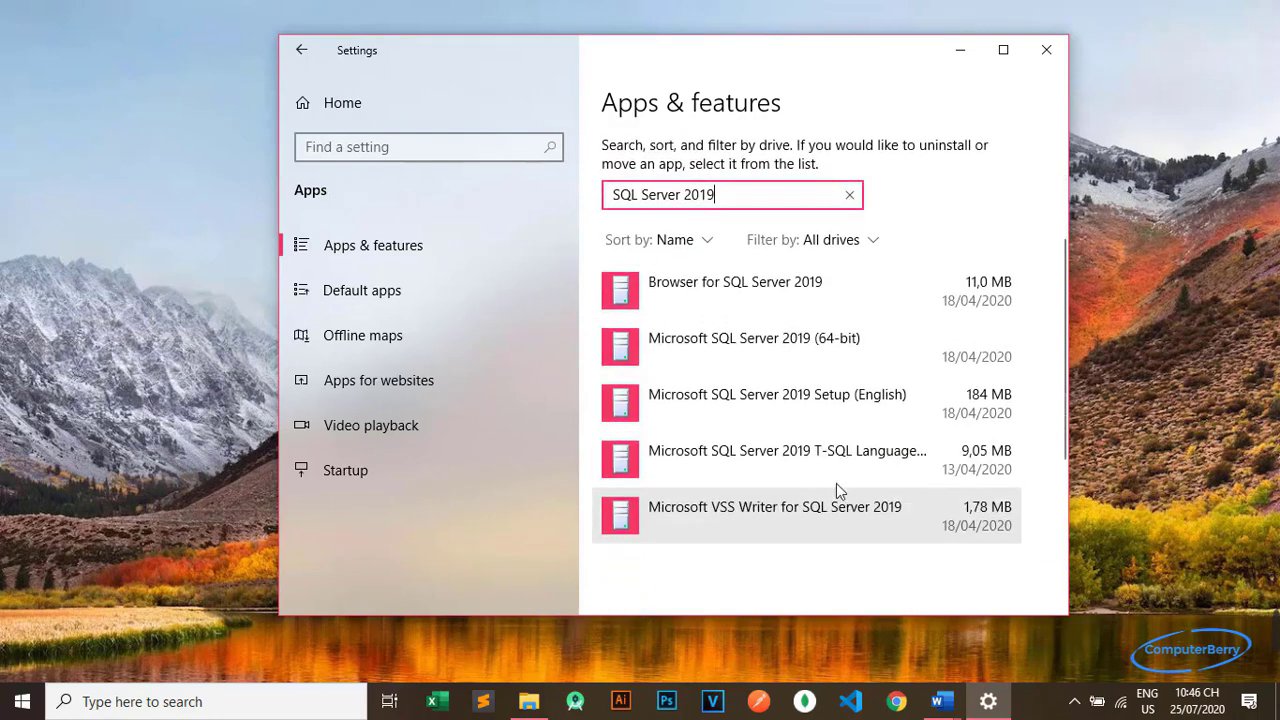
# Start uninstalling Microsoft SQL Server 2019 (64-bit) and choose to remove the product
pyautogui.click(837, 343)
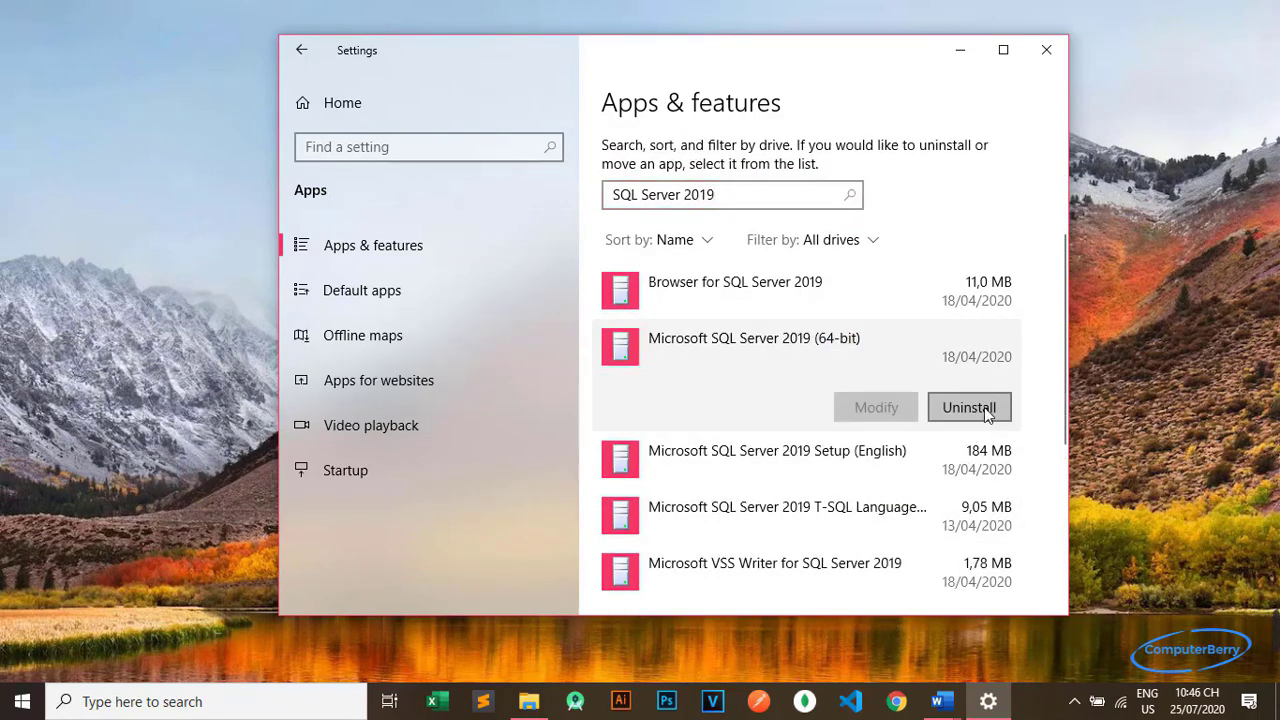
pyautogui.click(984, 407)
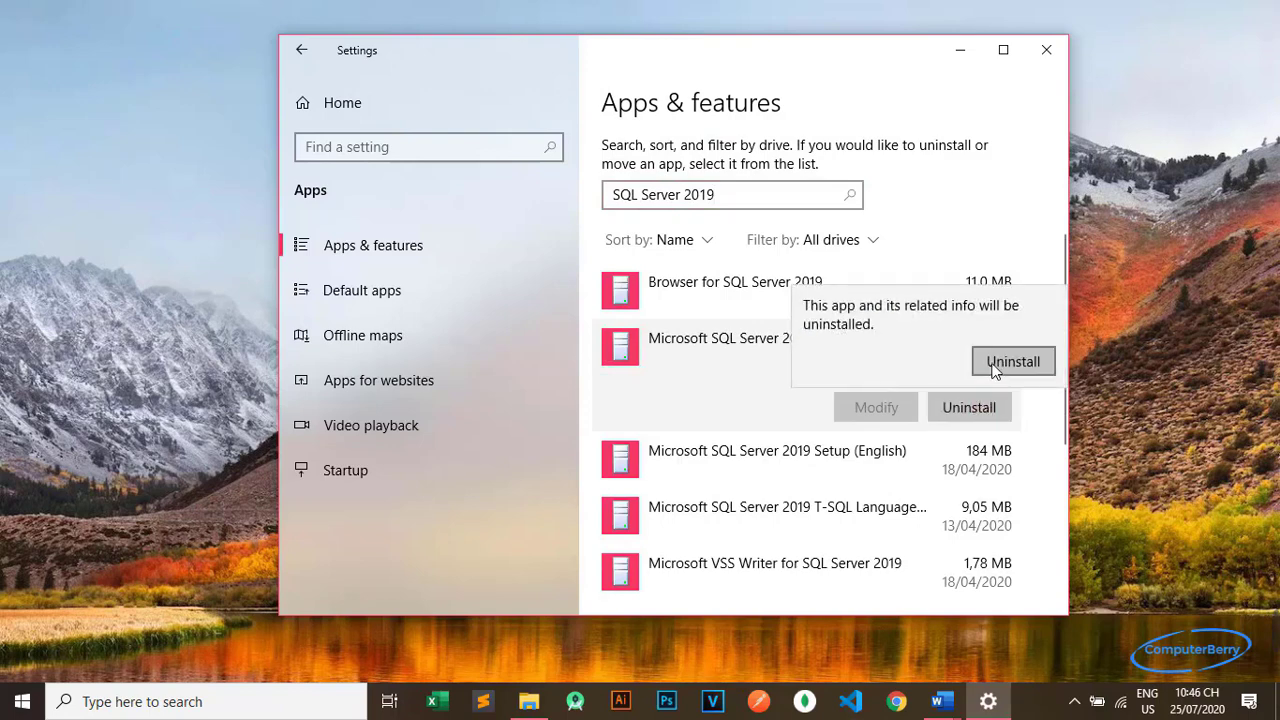
pyautogui.click(995, 366)
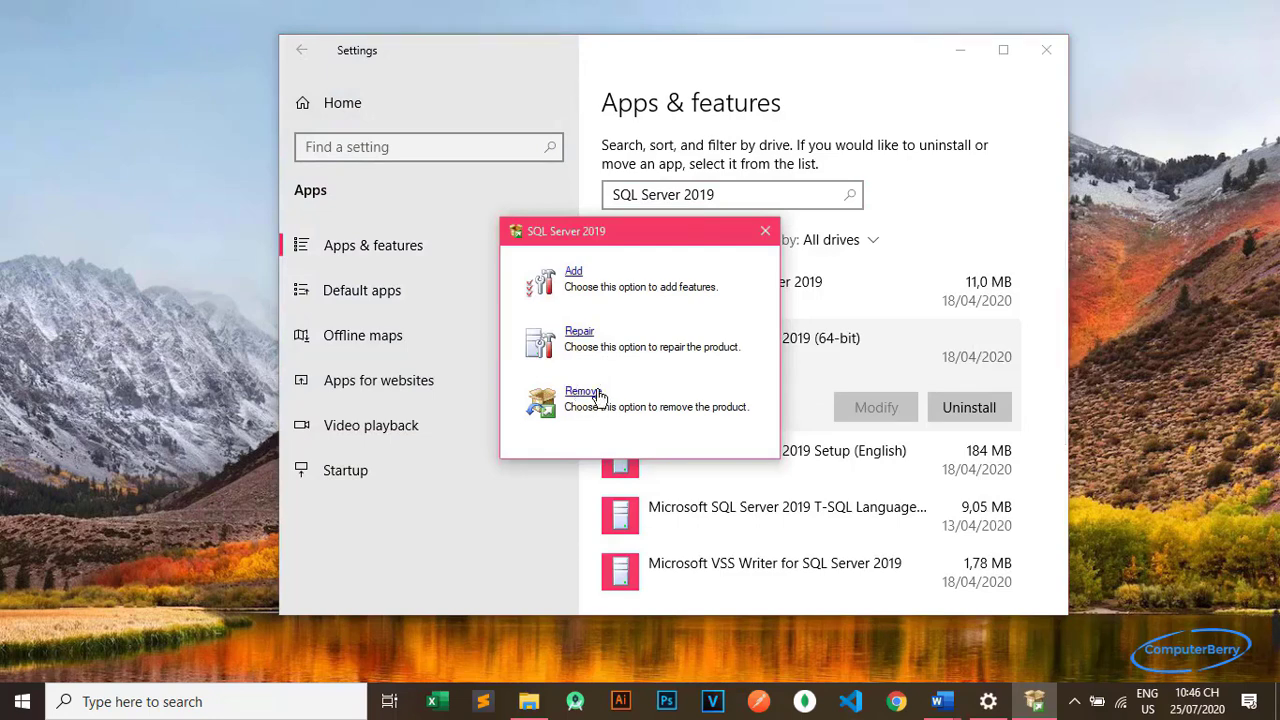
pyautogui.click(598, 395)
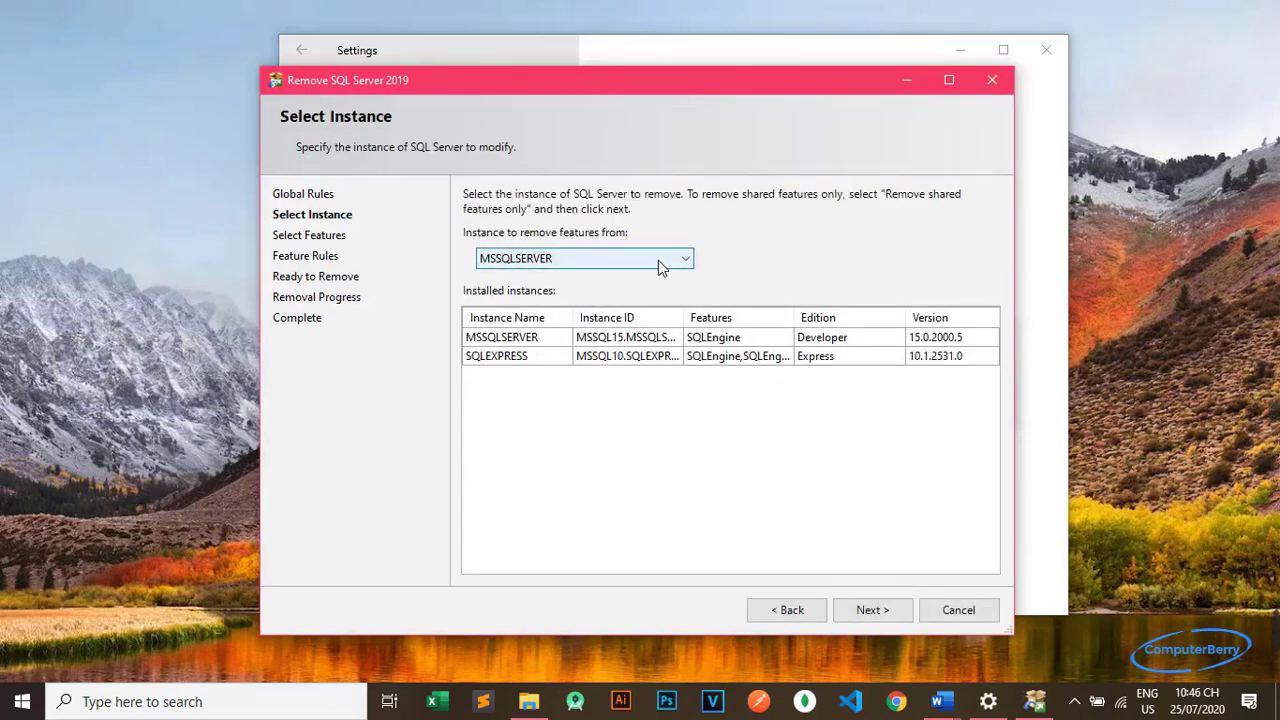
# Choose MSSQLSERVER as the instance to remove features from and proceed to the feature selection
pyautogui.click(683, 262)
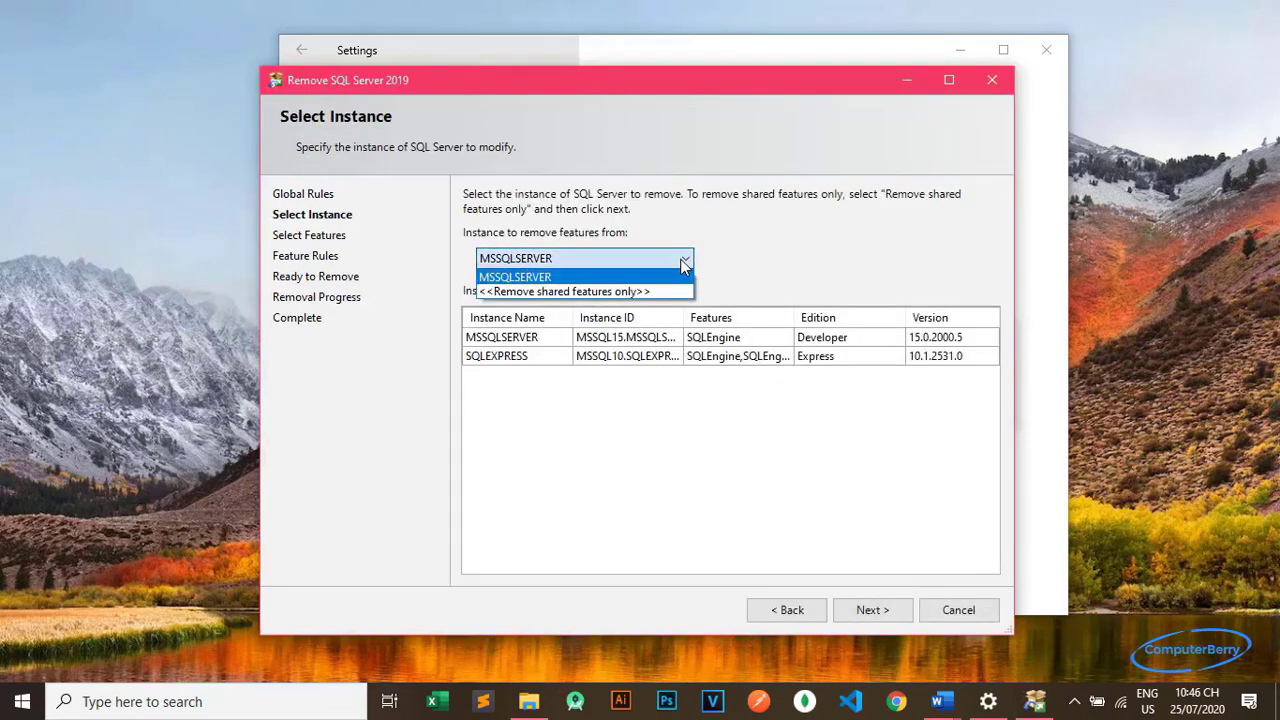
pyautogui.click(545, 279)
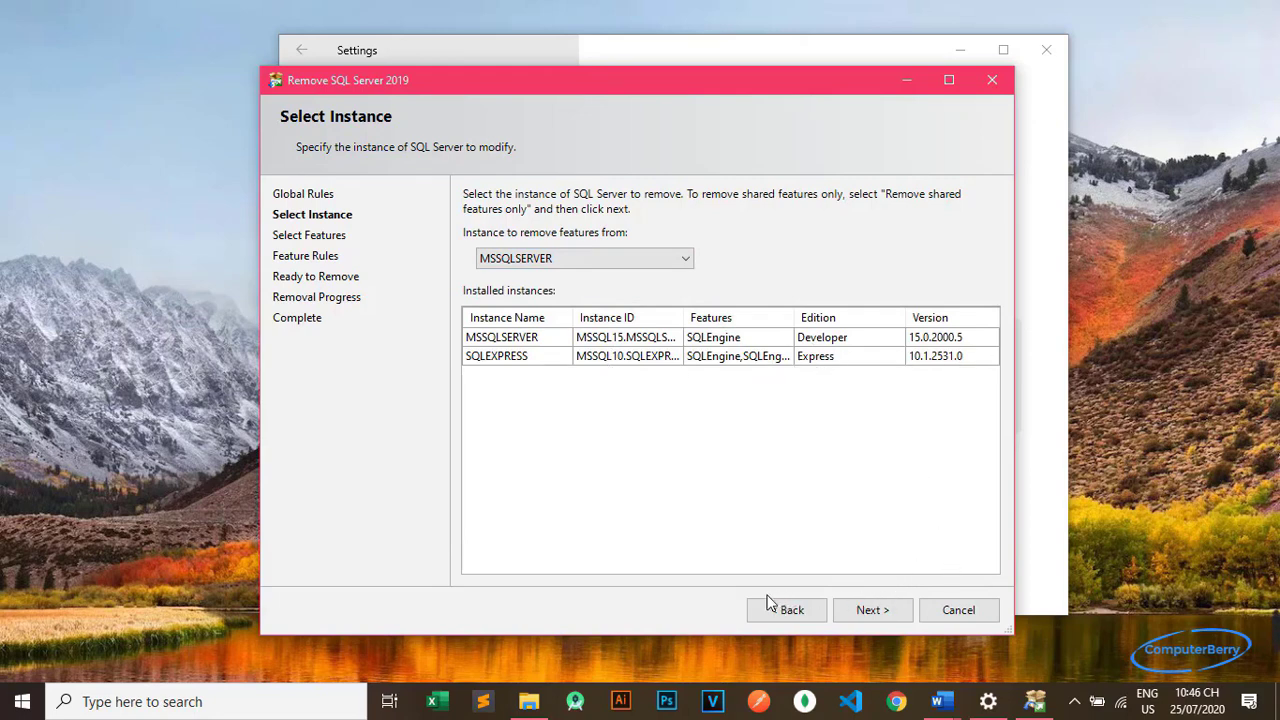
pyautogui.click(873, 612)
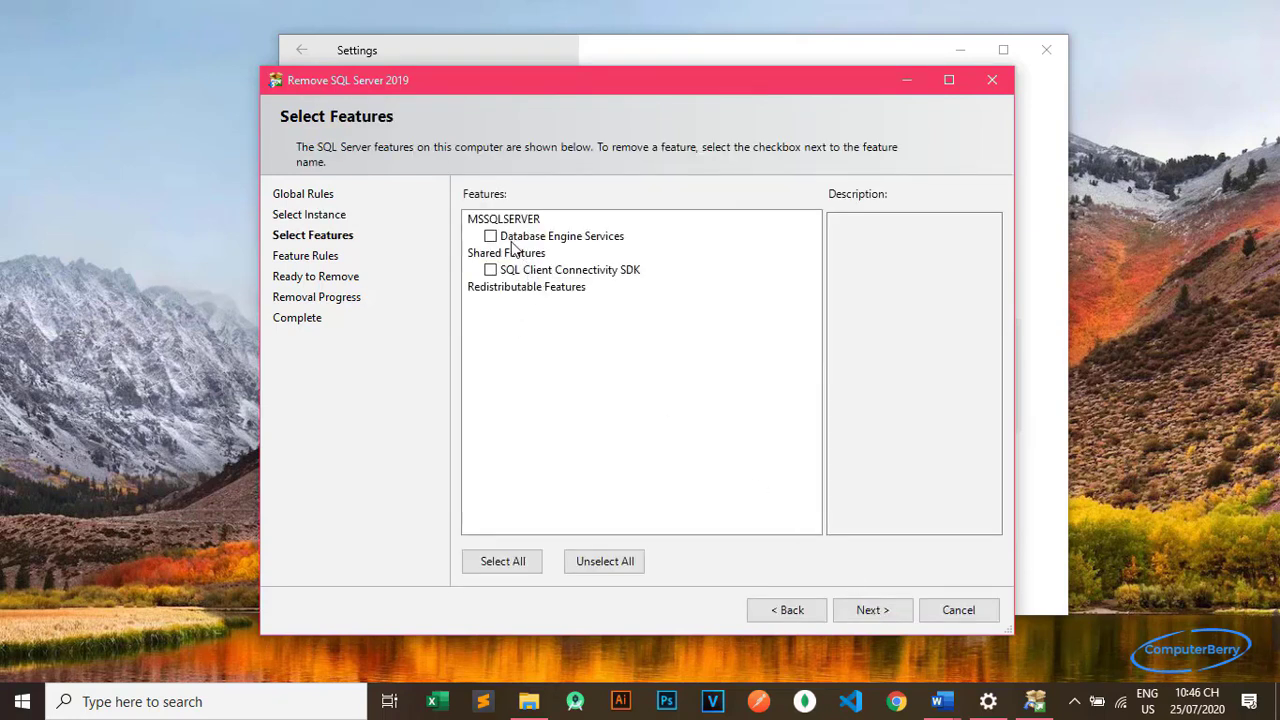
# Select all listed features, including Database Engine Services, run their removal and close the wizard
pyautogui.click(491, 237)
pyautogui.click(521, 563)
pyautogui.click(875, 612)
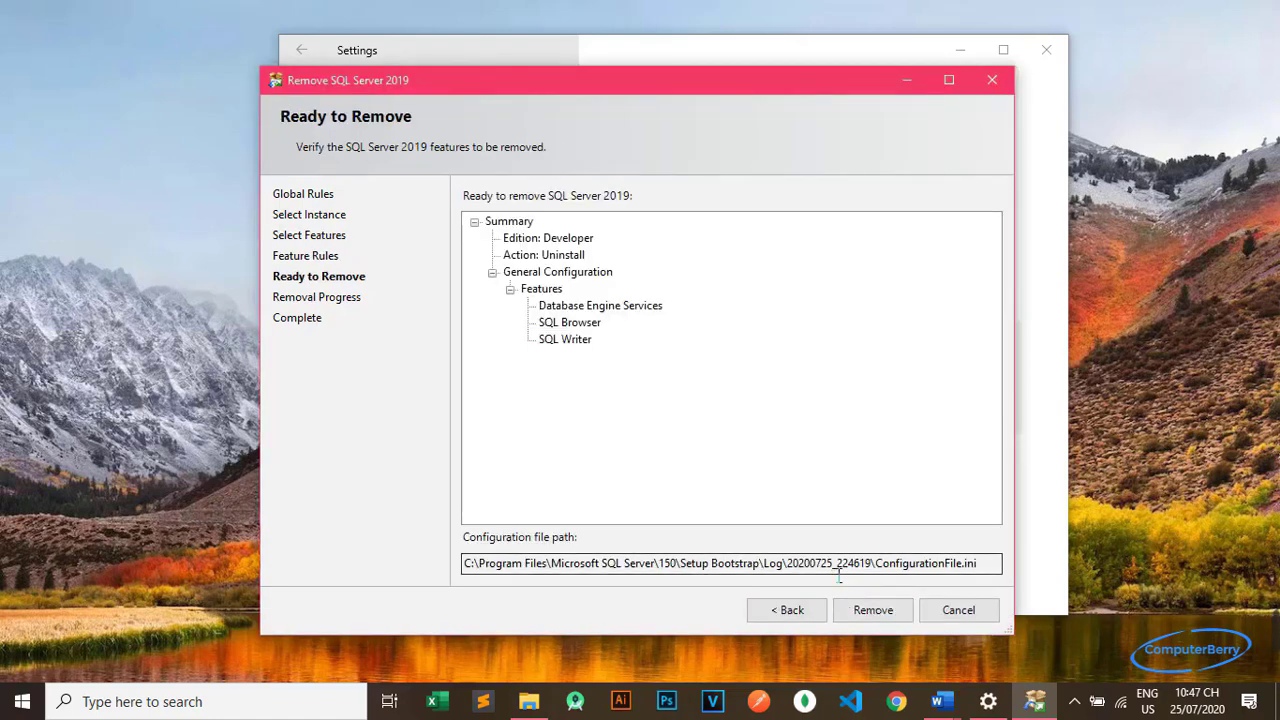
pyautogui.click(874, 614)
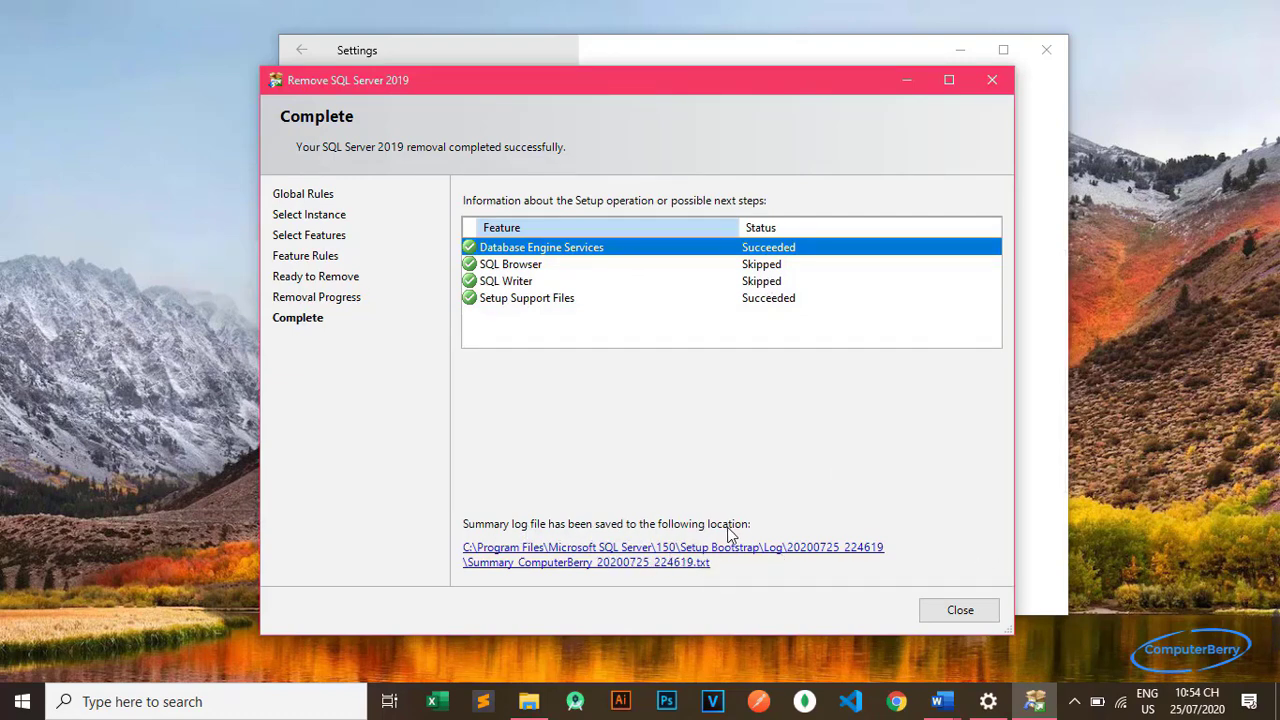
pyautogui.click(966, 615)
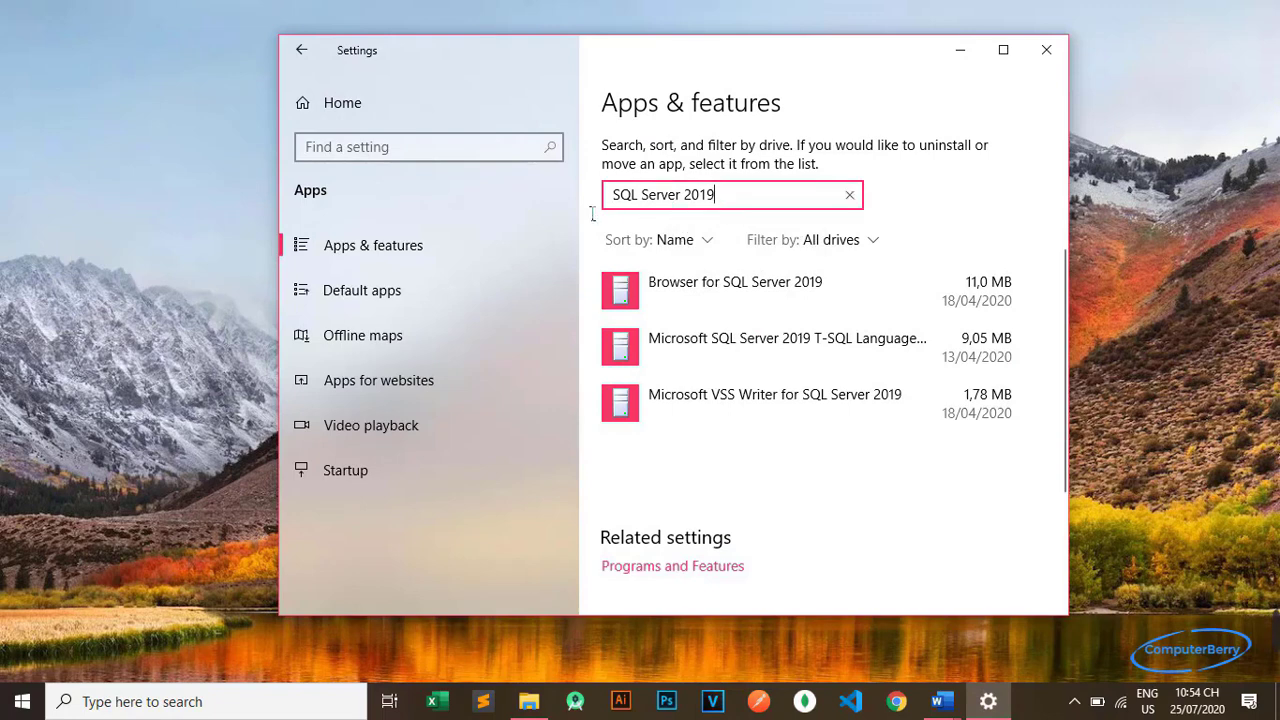
# Repeat the app search for "SQL Server 2019" and inspect the details of each remaining component
pyautogui.hotkey('ctrl', 'a')
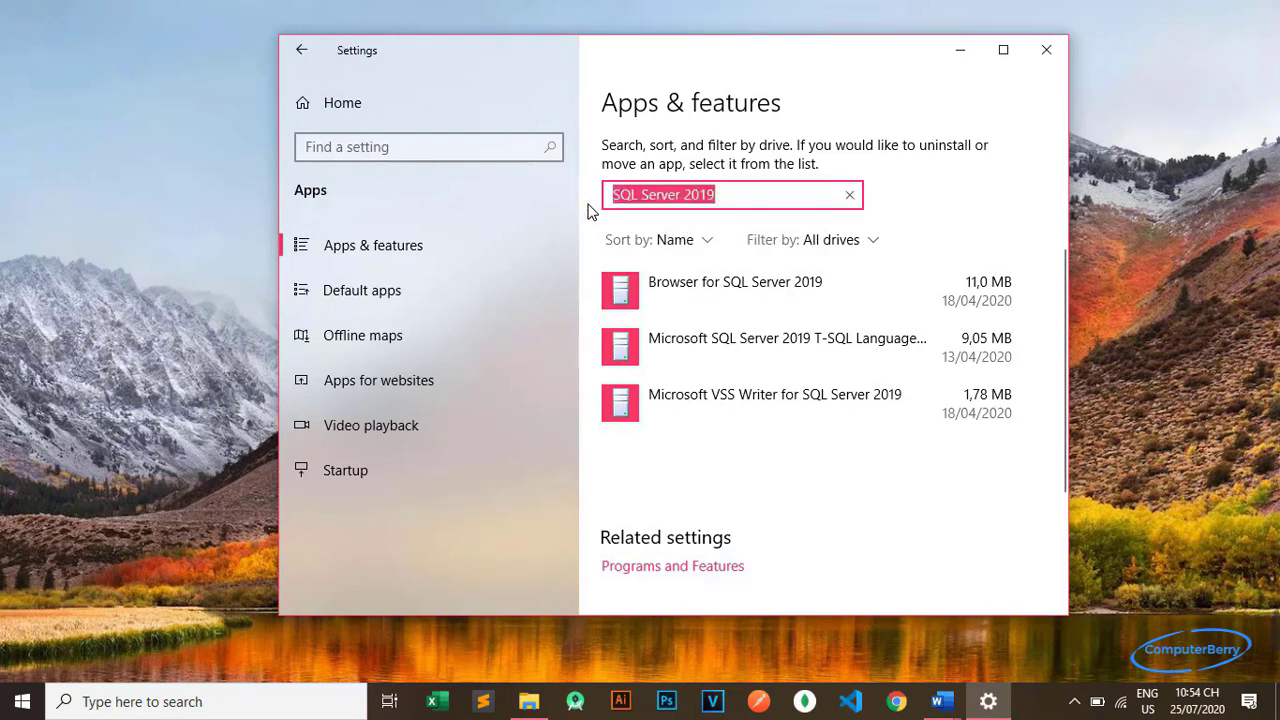
pyautogui.click(745, 203)
pyautogui.press('BackSpace')
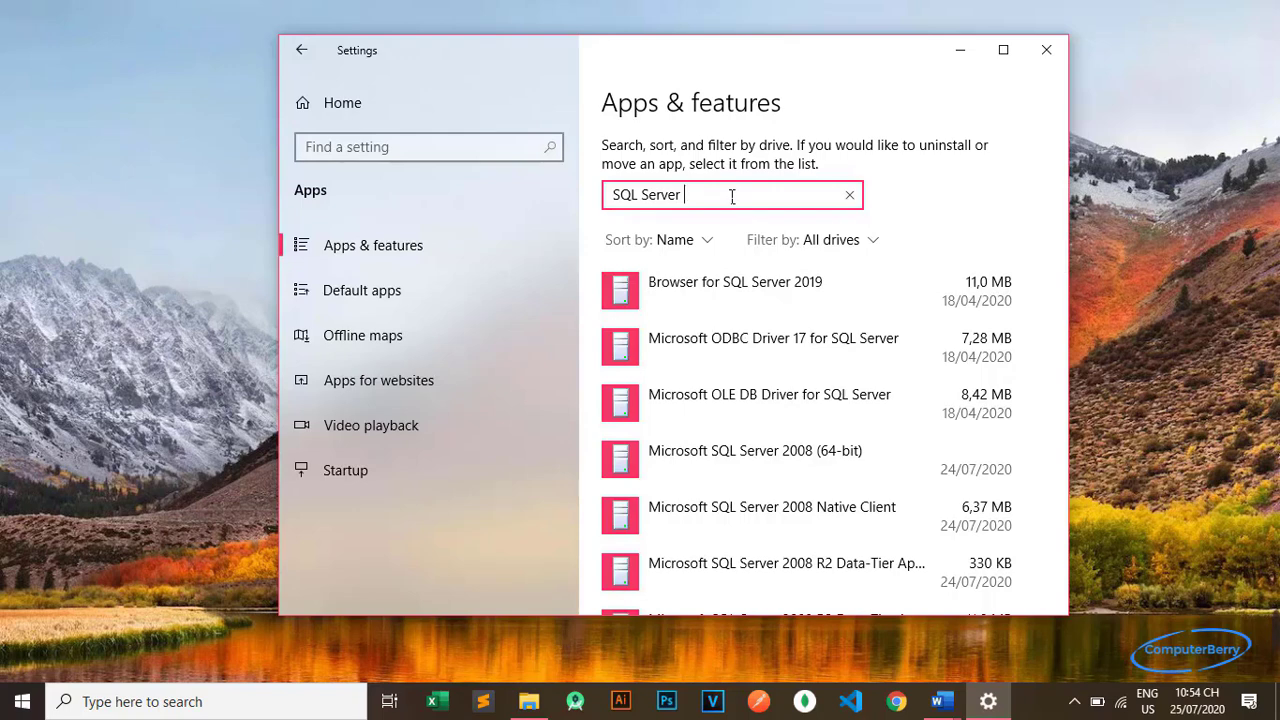
pyautogui.write('19')
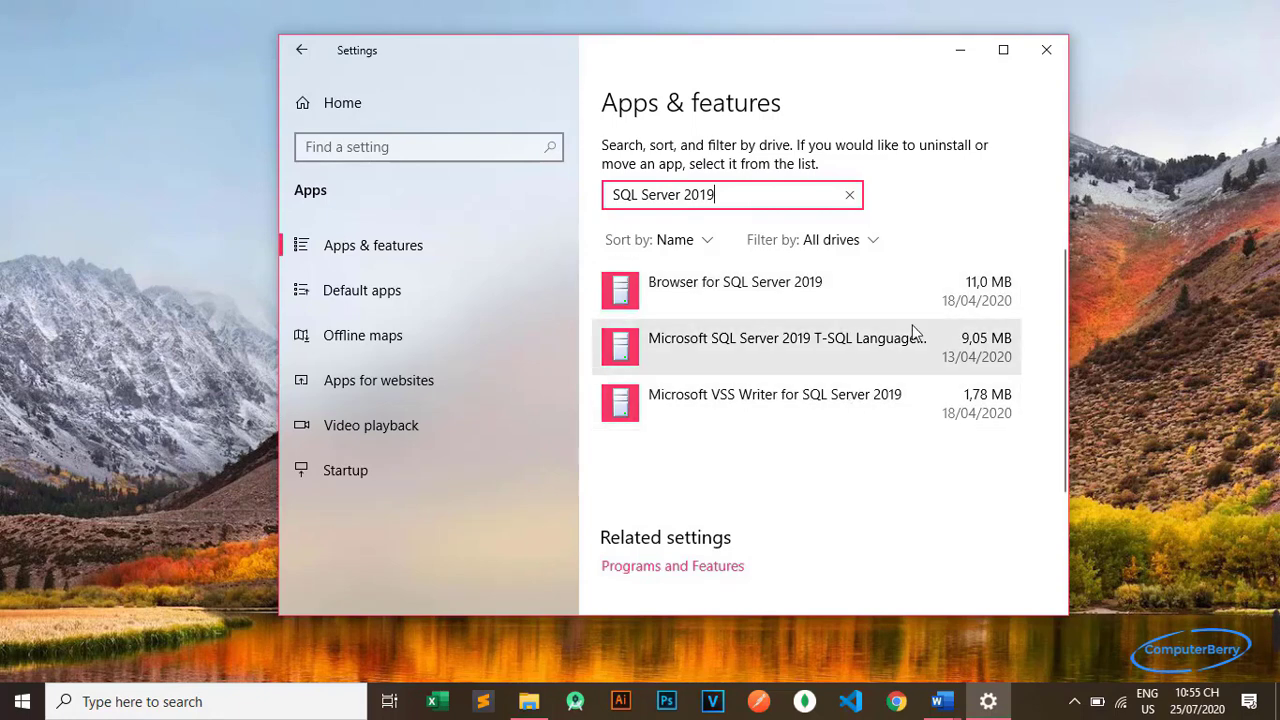
pyautogui.click(958, 291)
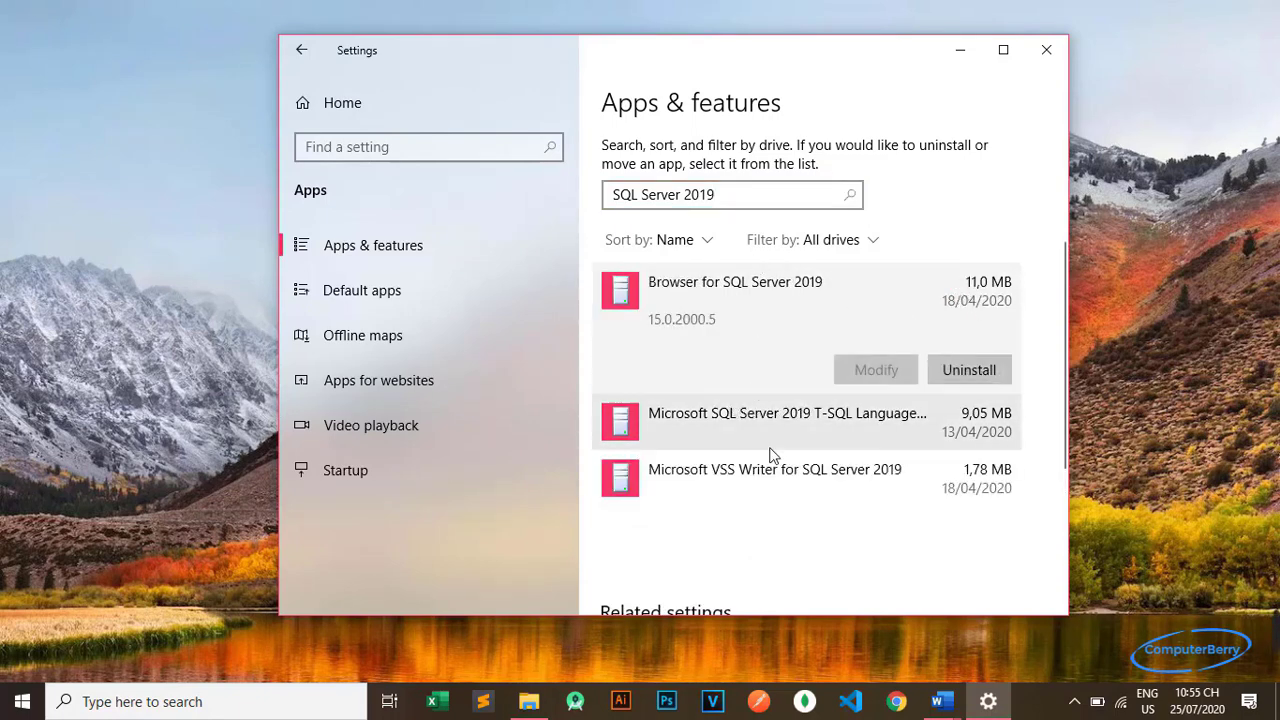
pyautogui.click(930, 424)
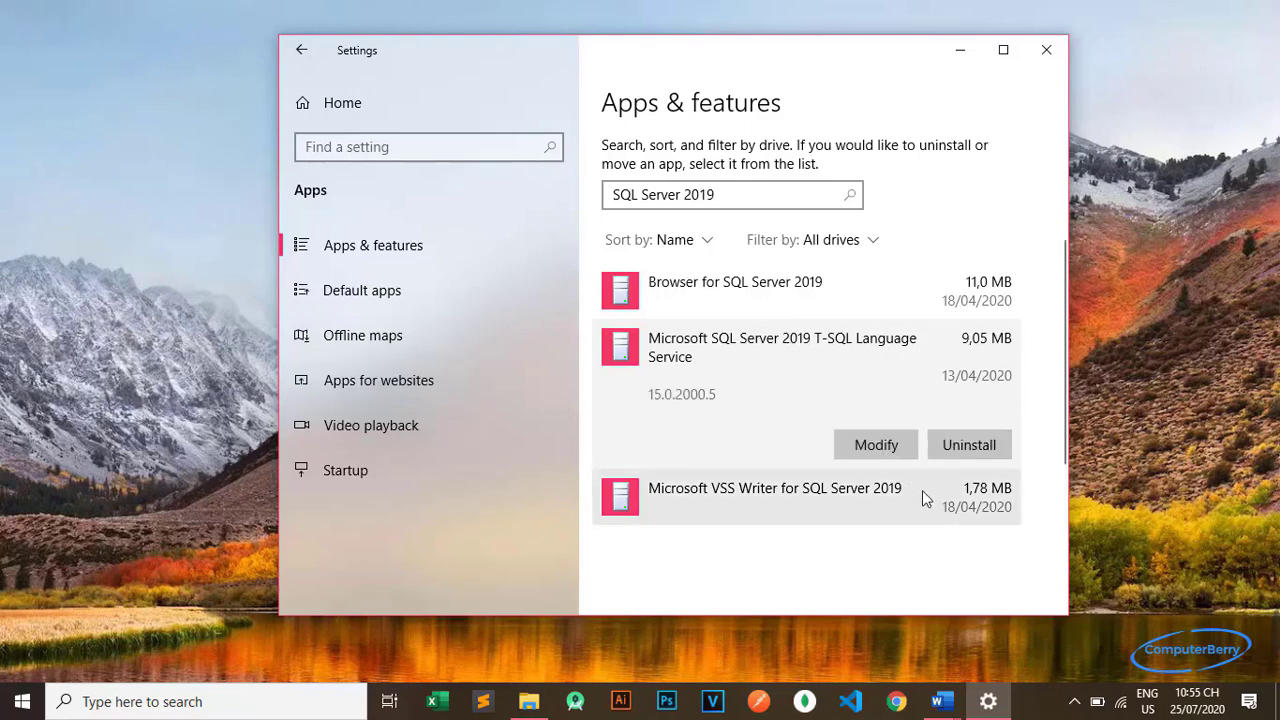
pyautogui.click(922, 490)
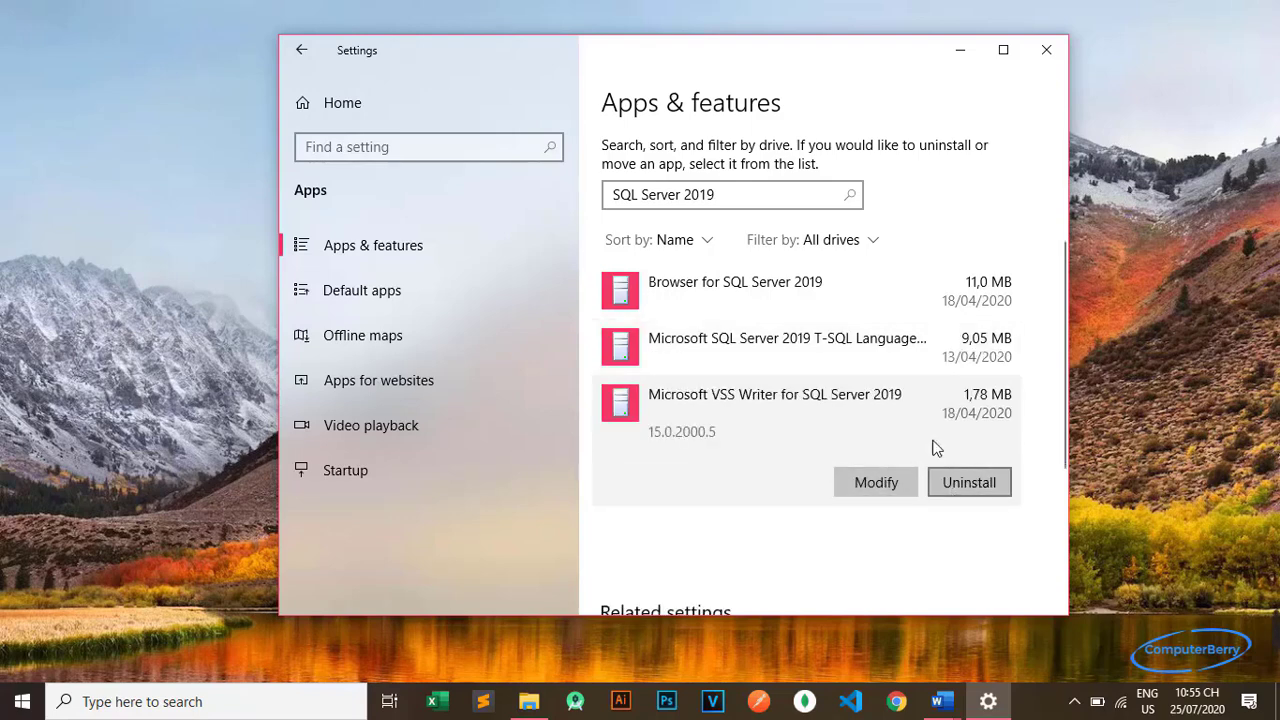
# Uninstall Browser for SQL Server 2019, accepting its removal despite the dependent products
pyautogui.click(903, 294)
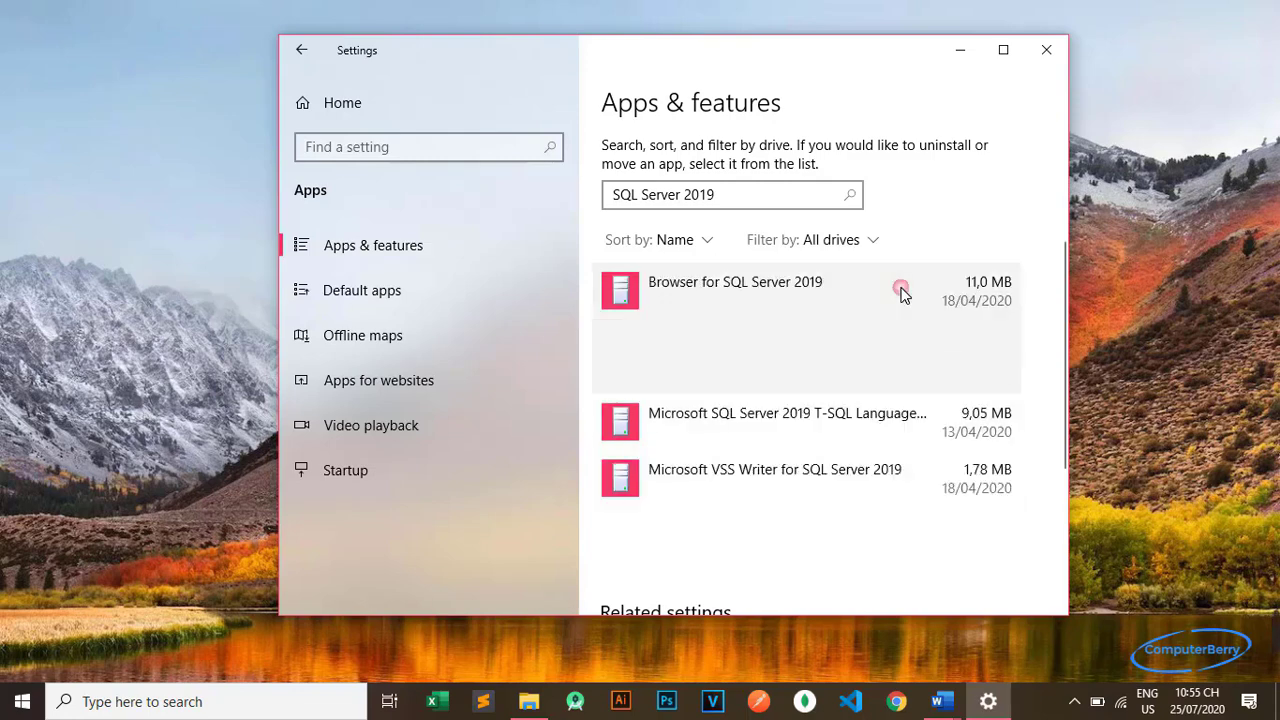
pyautogui.click(978, 371)
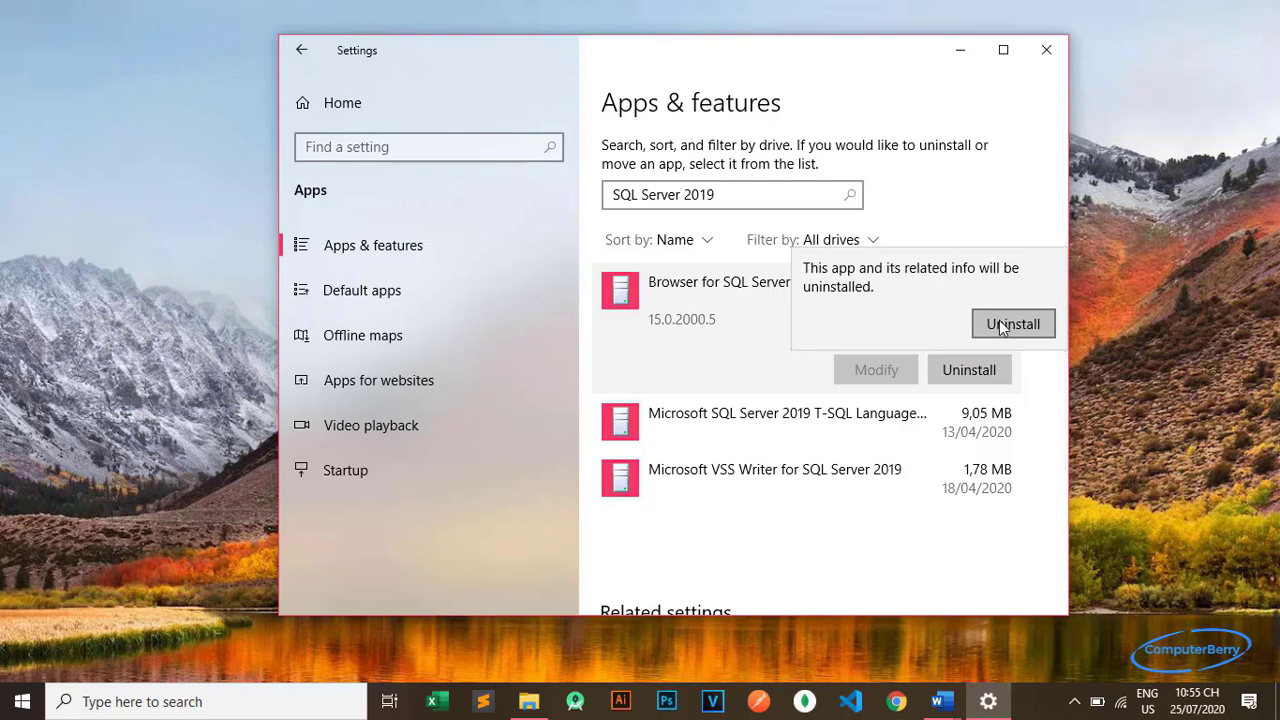
pyautogui.click(1001, 325)
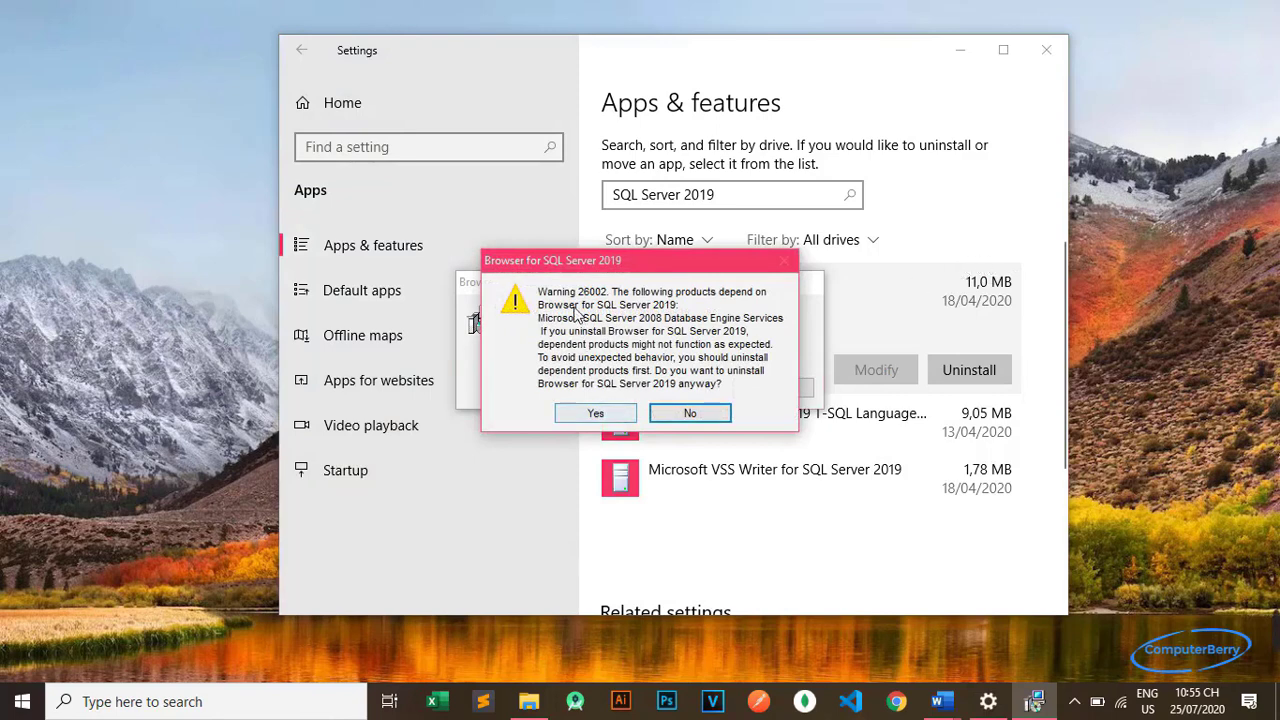
pyautogui.click(596, 413)
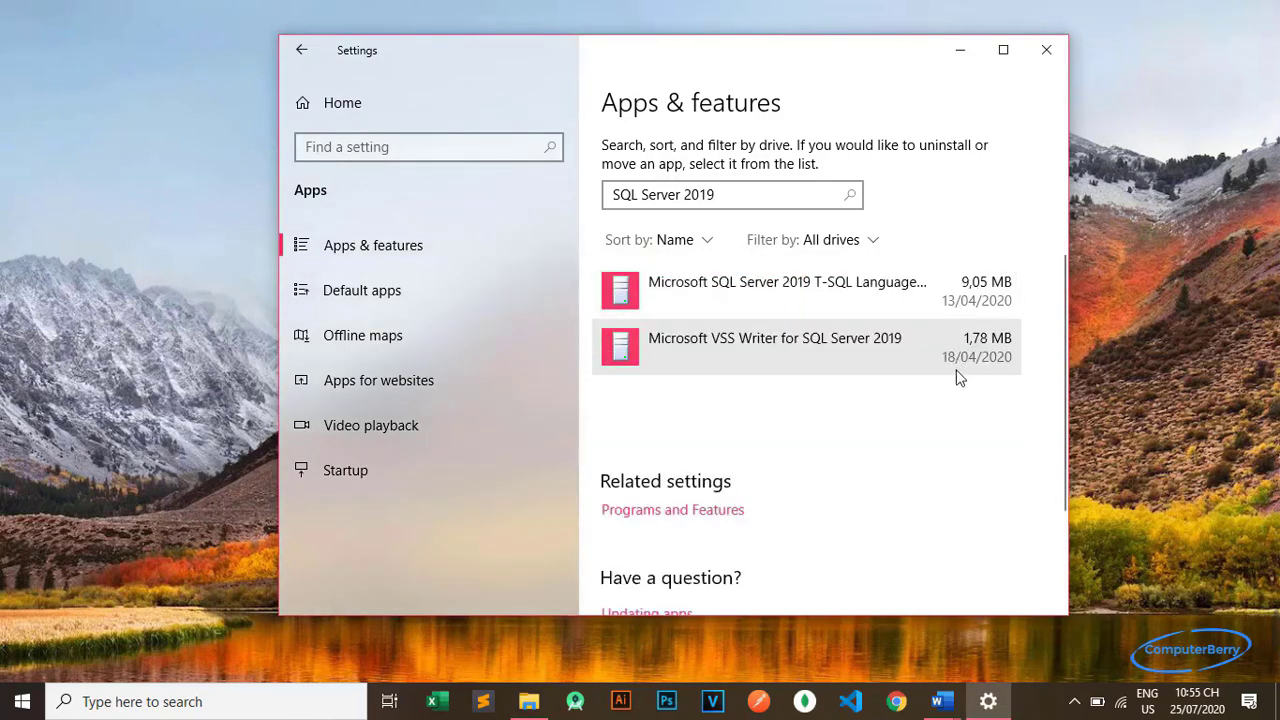
# Uninstall Microsoft SQL Server 2019 T-SQL Language Service and approve the removal
pyautogui.click(980, 305)
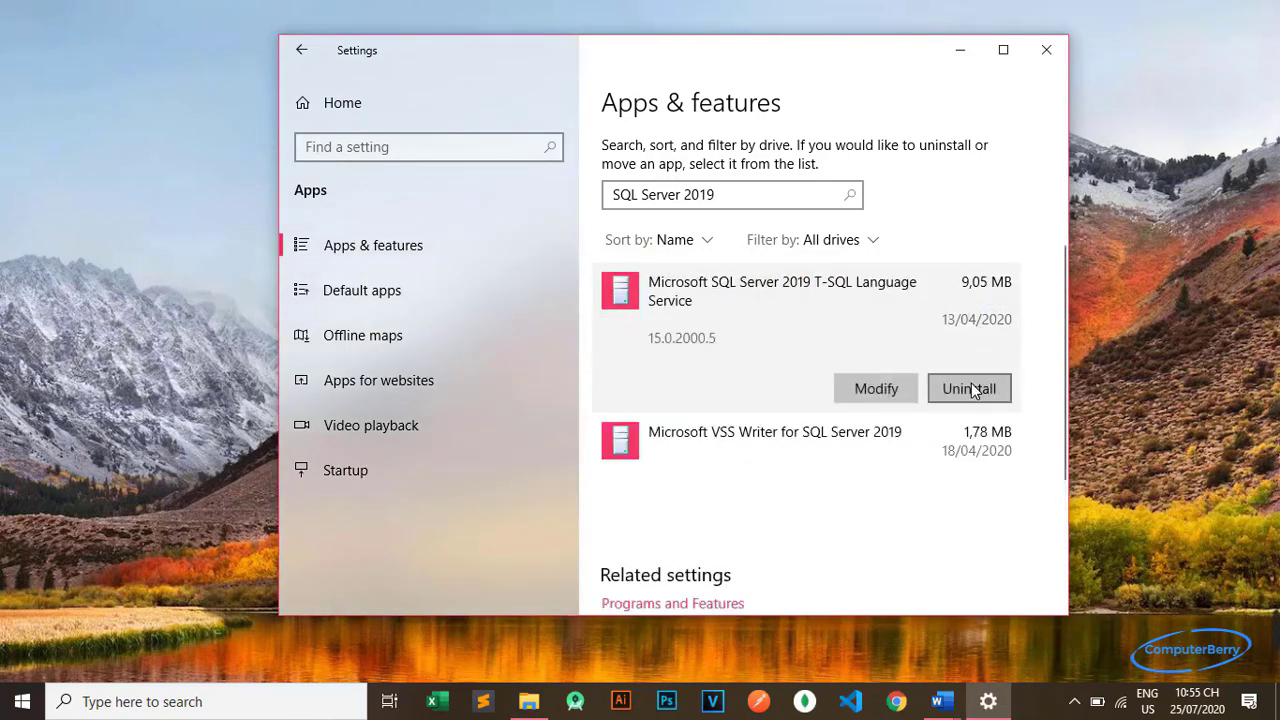
pyautogui.click(970, 387)
pyautogui.click(1000, 342)
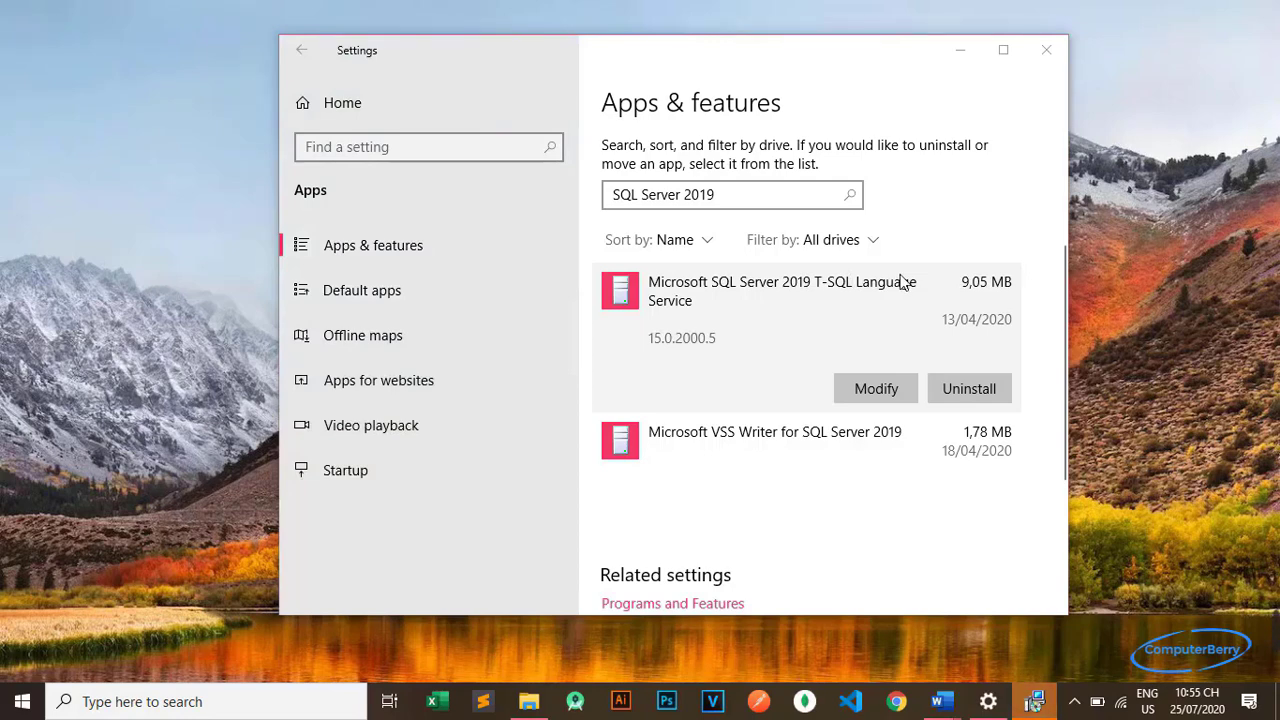
pyautogui.click(1034, 701)
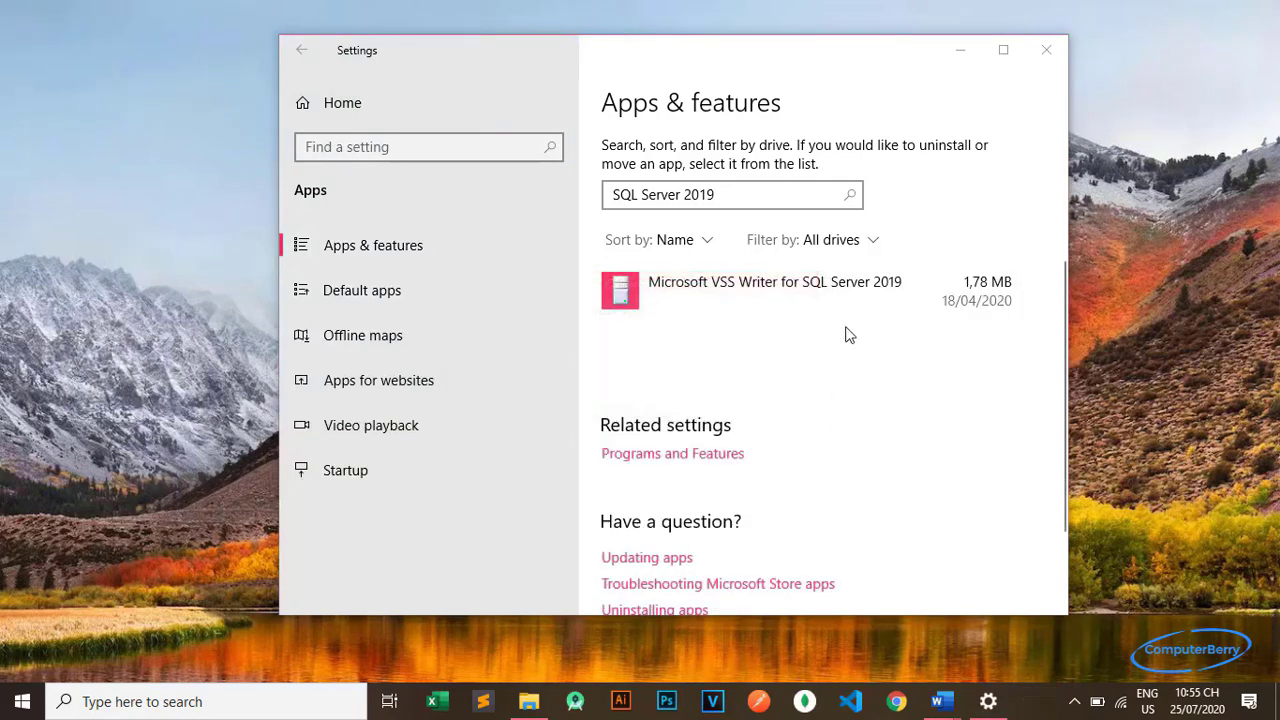
# Uninstall Microsoft VSS Writer for SQL Server 2019, accepting its removal despite the dependent products
pyautogui.click(808, 285)
pyautogui.click(977, 360)
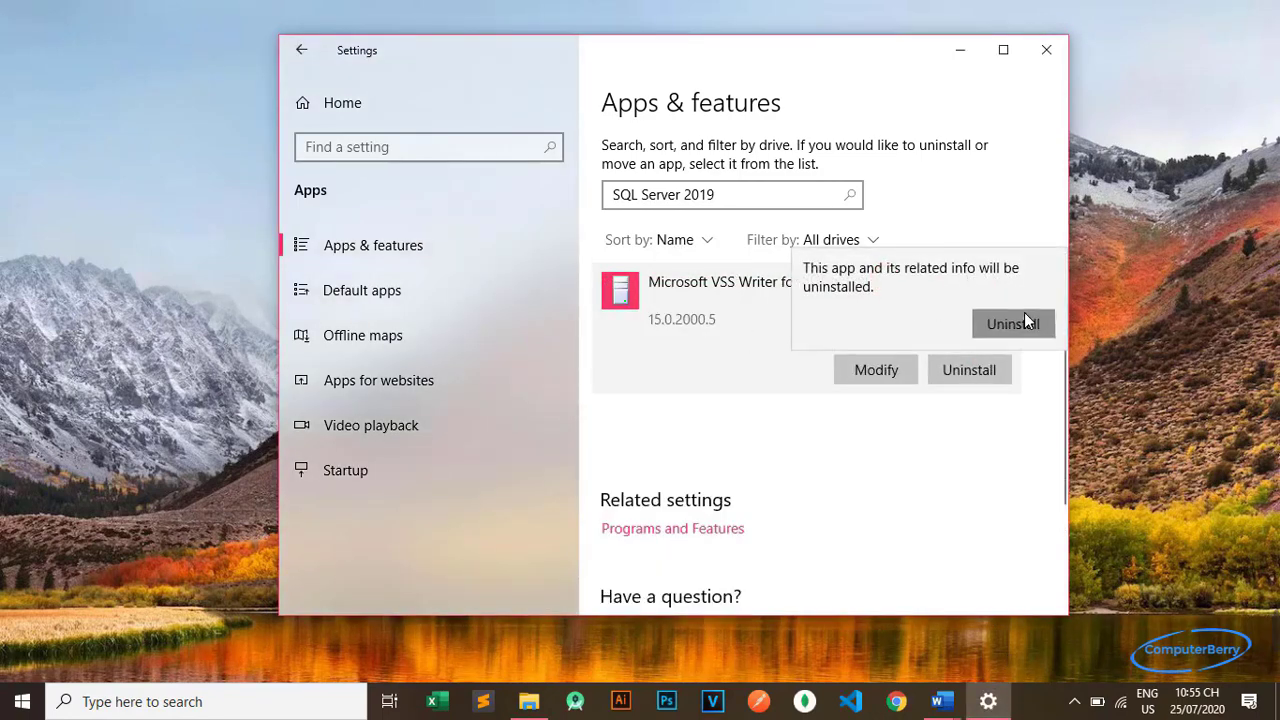
pyautogui.click(1024, 318)
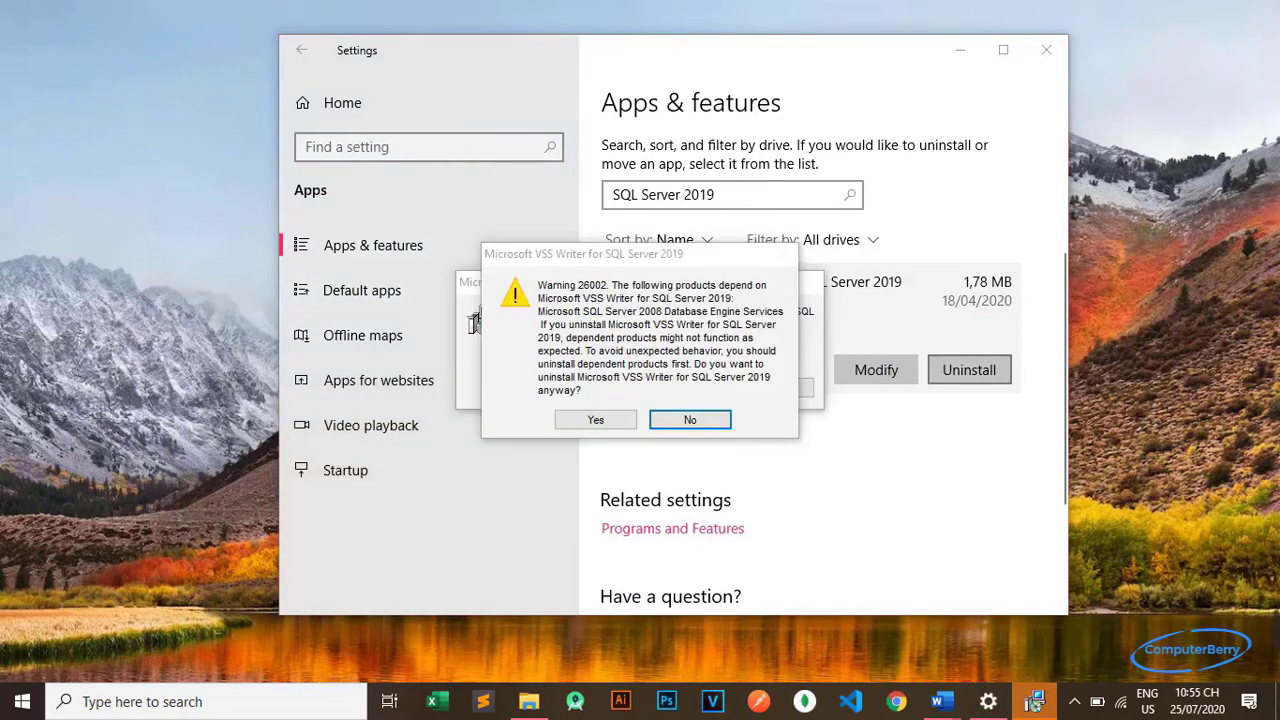
pyautogui.press('y')
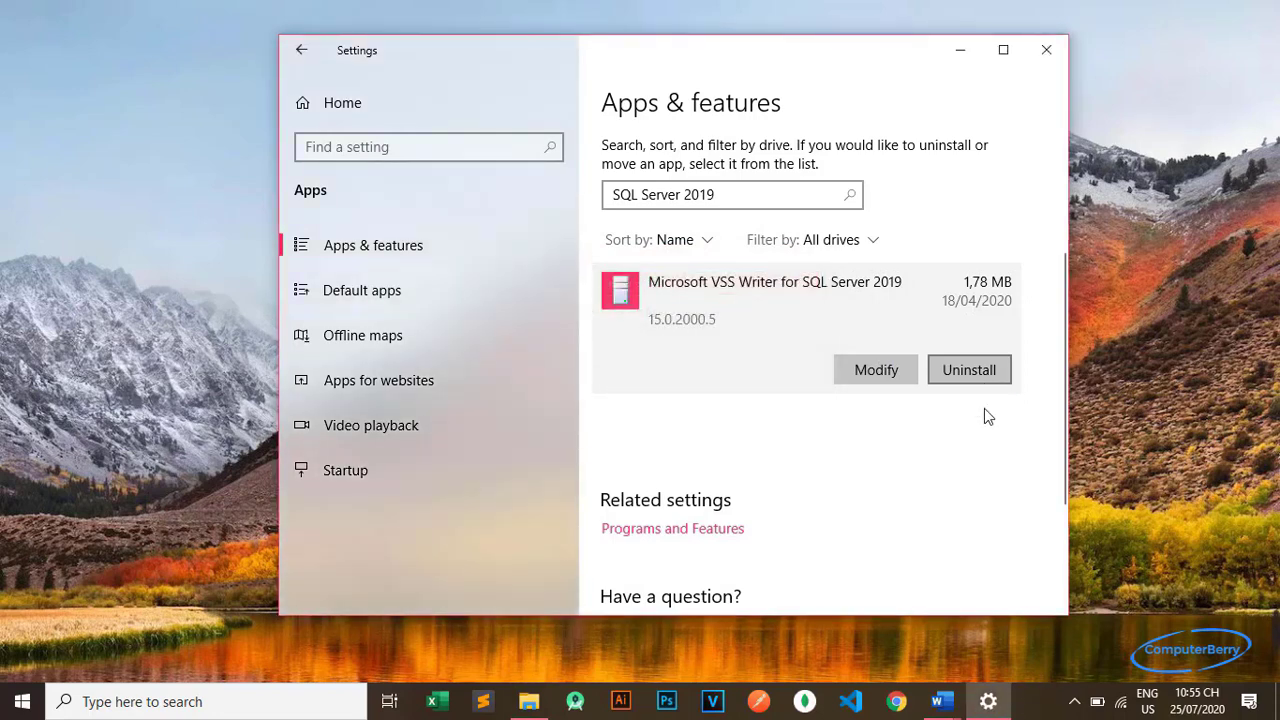
# Recheck the apps list for "SQL Server 2019" leftovers, clearing the search and closing Settings when done
pyautogui.click(737, 195)
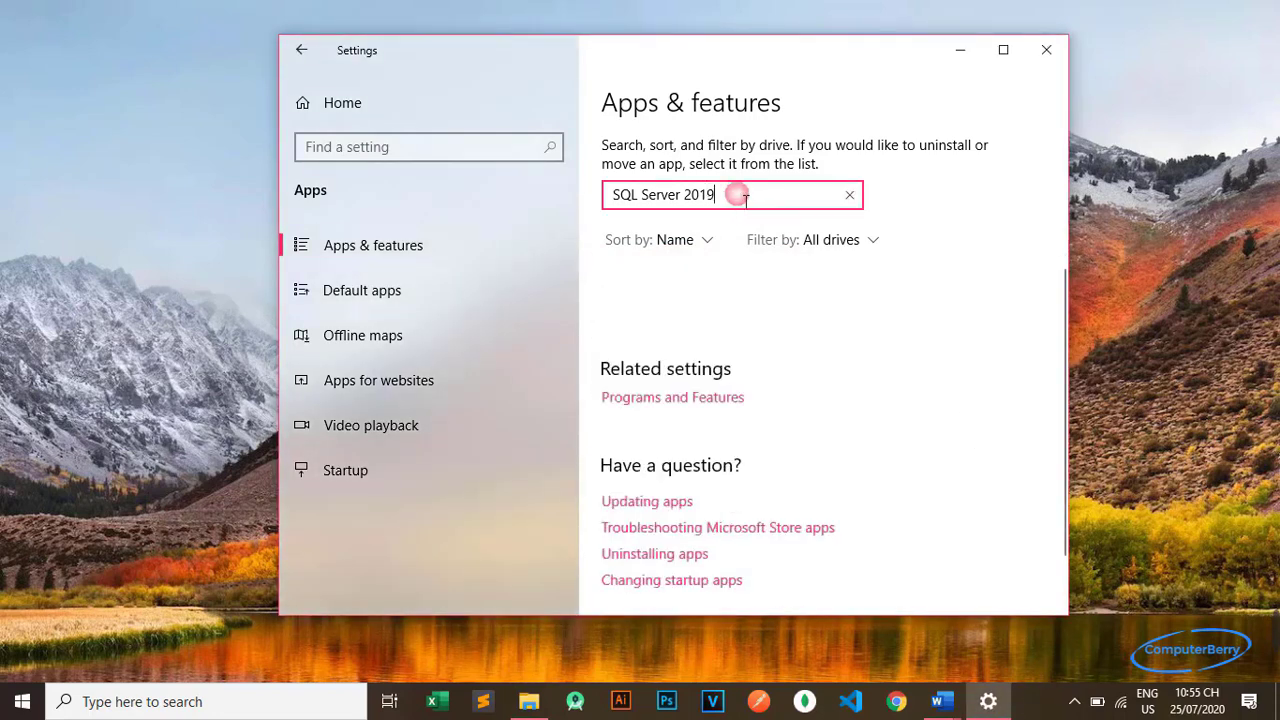
pyautogui.moveTo(716, 198)
pyautogui.mouseDown()
pyautogui.moveTo(645, 200)
pyautogui.moveTo(697, 200)
pyautogui.mouseUp()
pyautogui.press('BackSpace')
pyautogui.write('20')
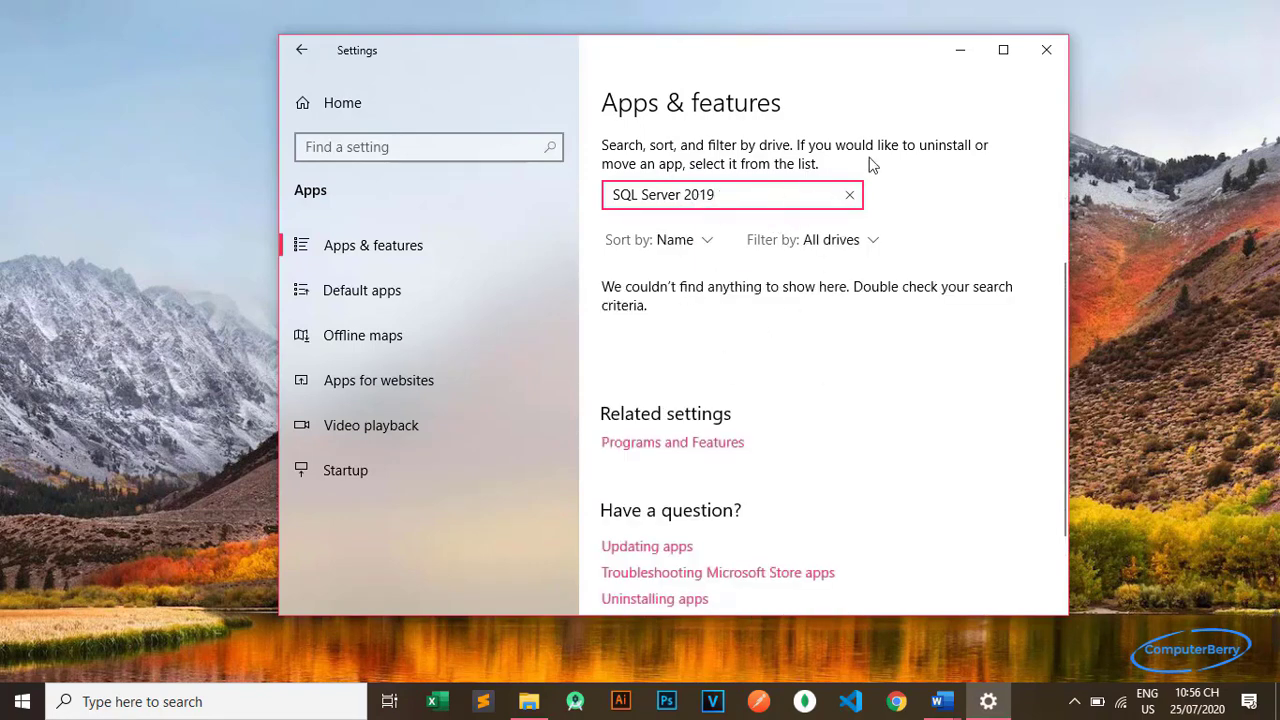
pyautogui.click(849, 195)
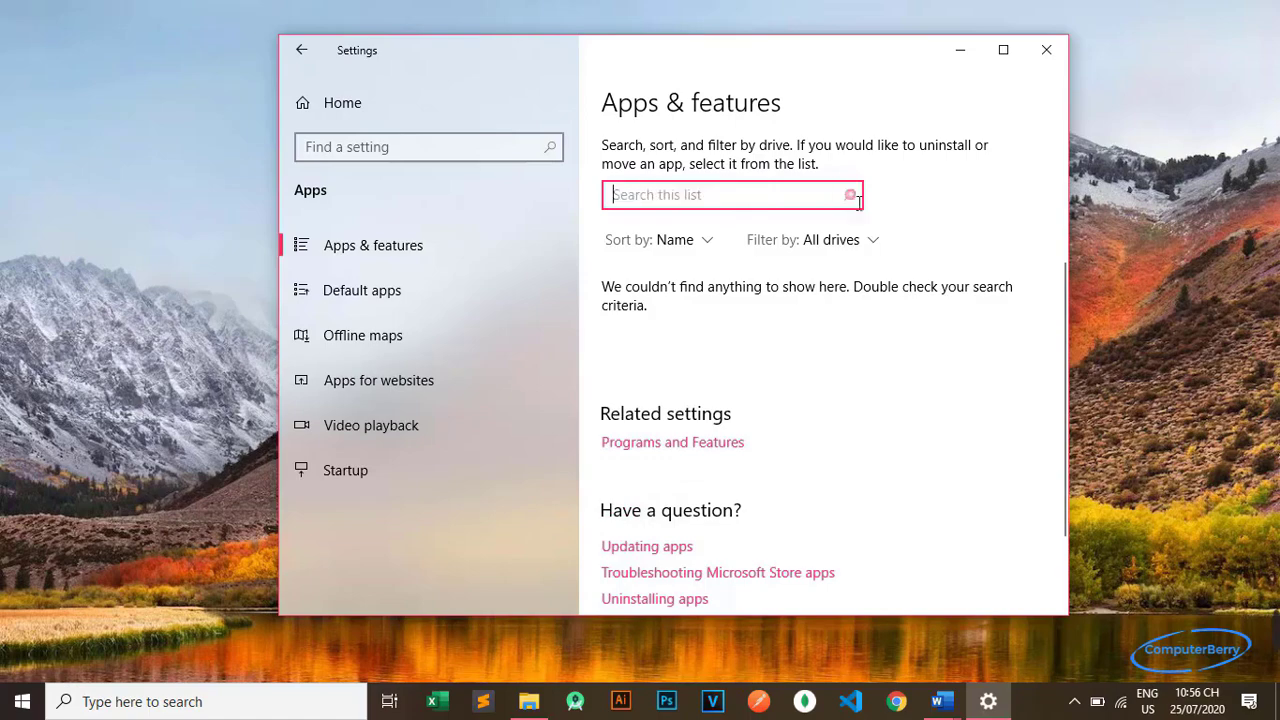
pyautogui.click(1042, 60)
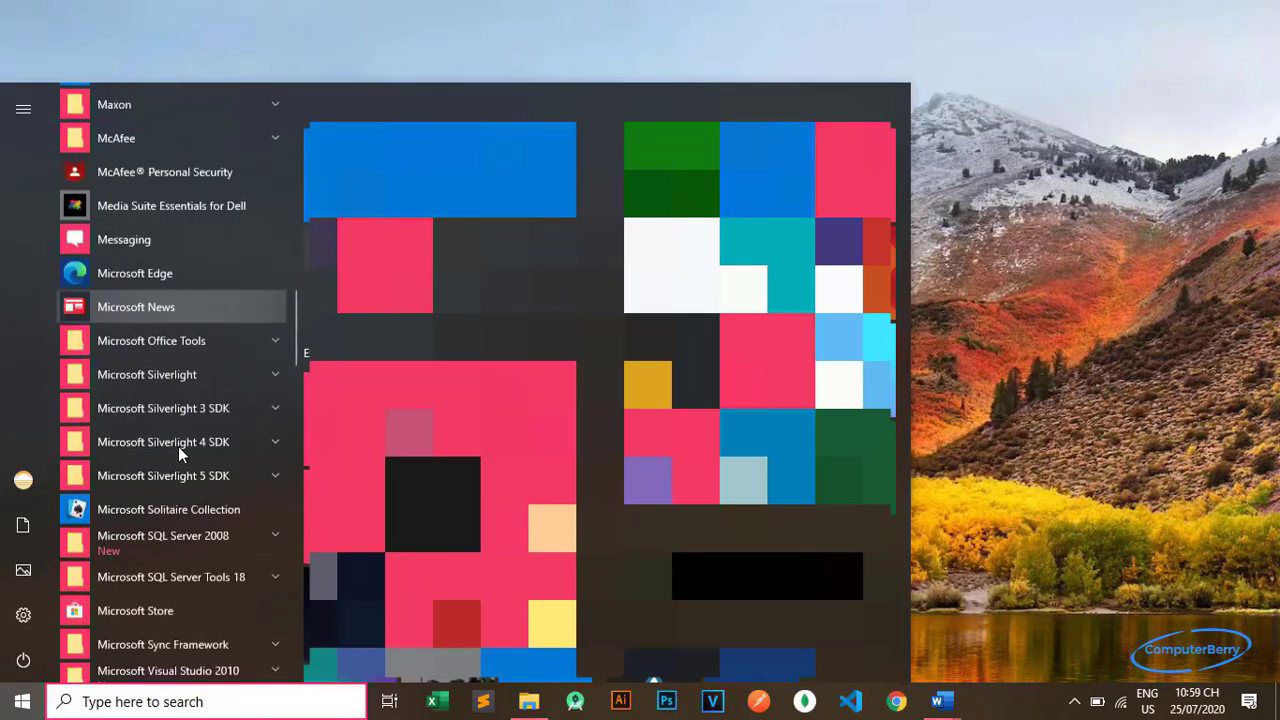
# Expand the Microsoft SQL Server Tools 18 folder among the Start menu programs
pyautogui.scroll(-1, 178, 444)
pyautogui.scroll(-1, 178, 442)
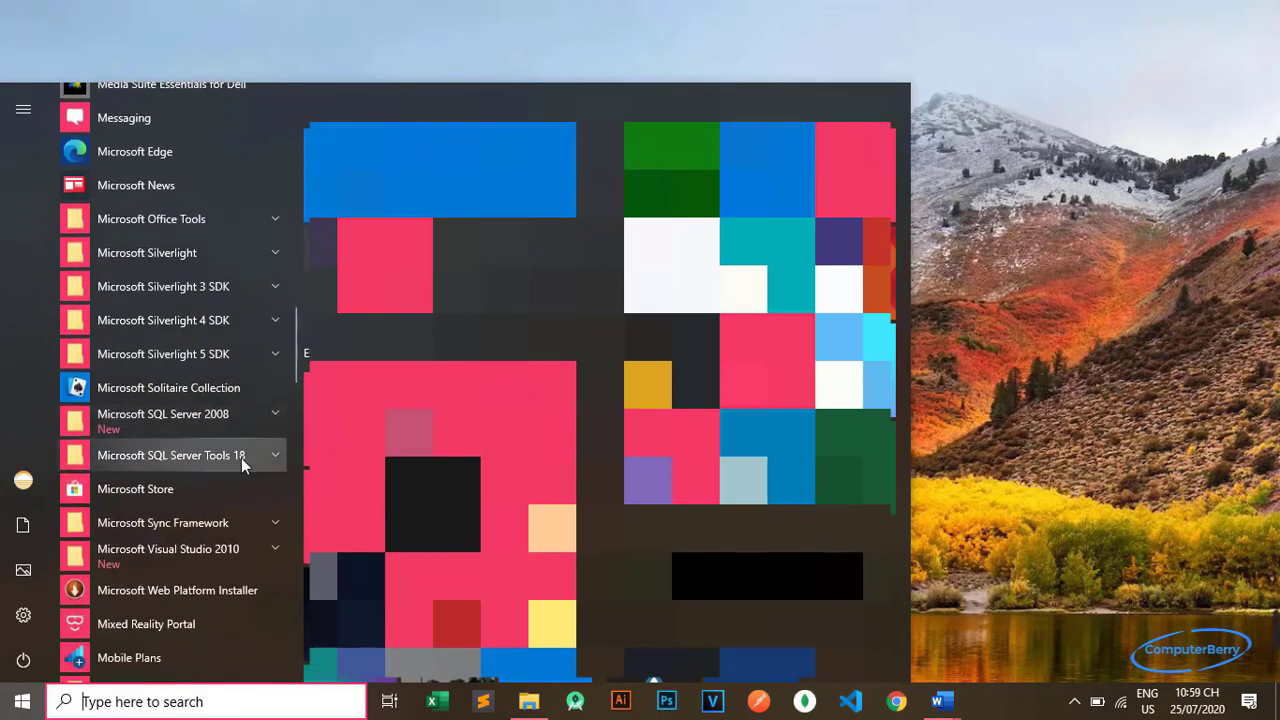
pyautogui.click(275, 456)
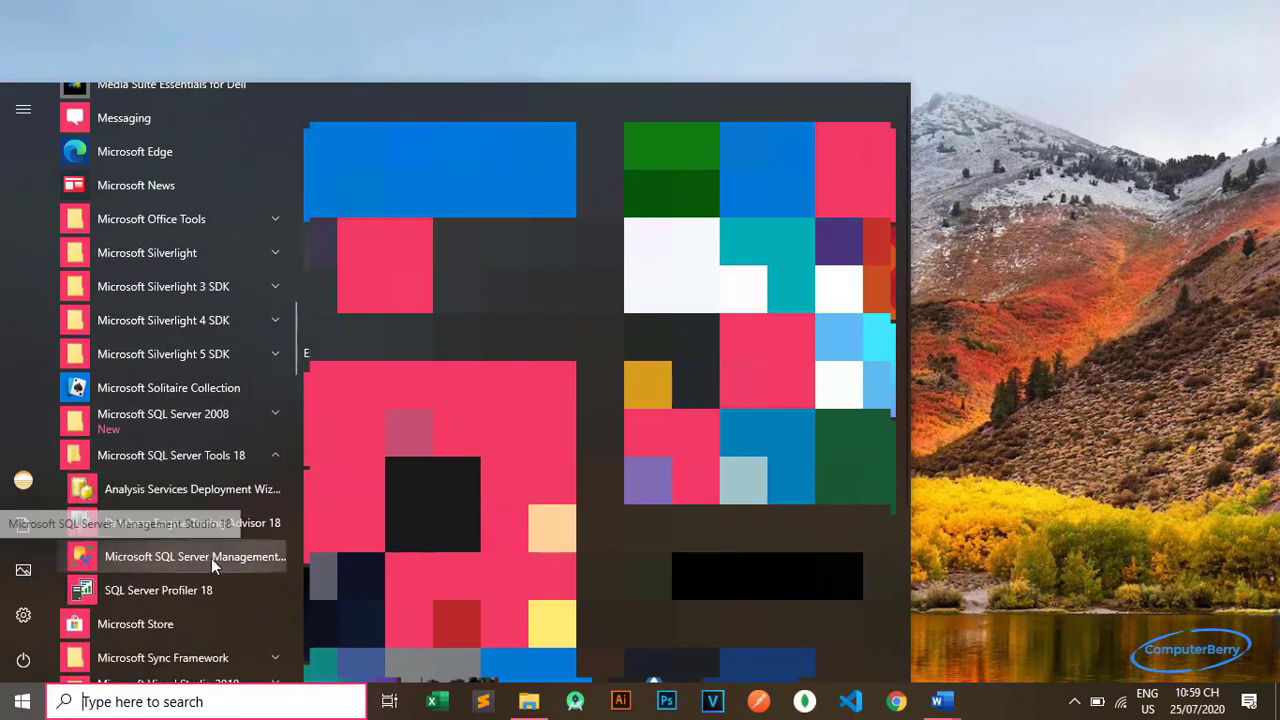
# Uninstall Microsoft SQL Server Management Studio 18.5, closing its setup window and dismissing the unavailable-location message
pyautogui.rightClick(169, 559)
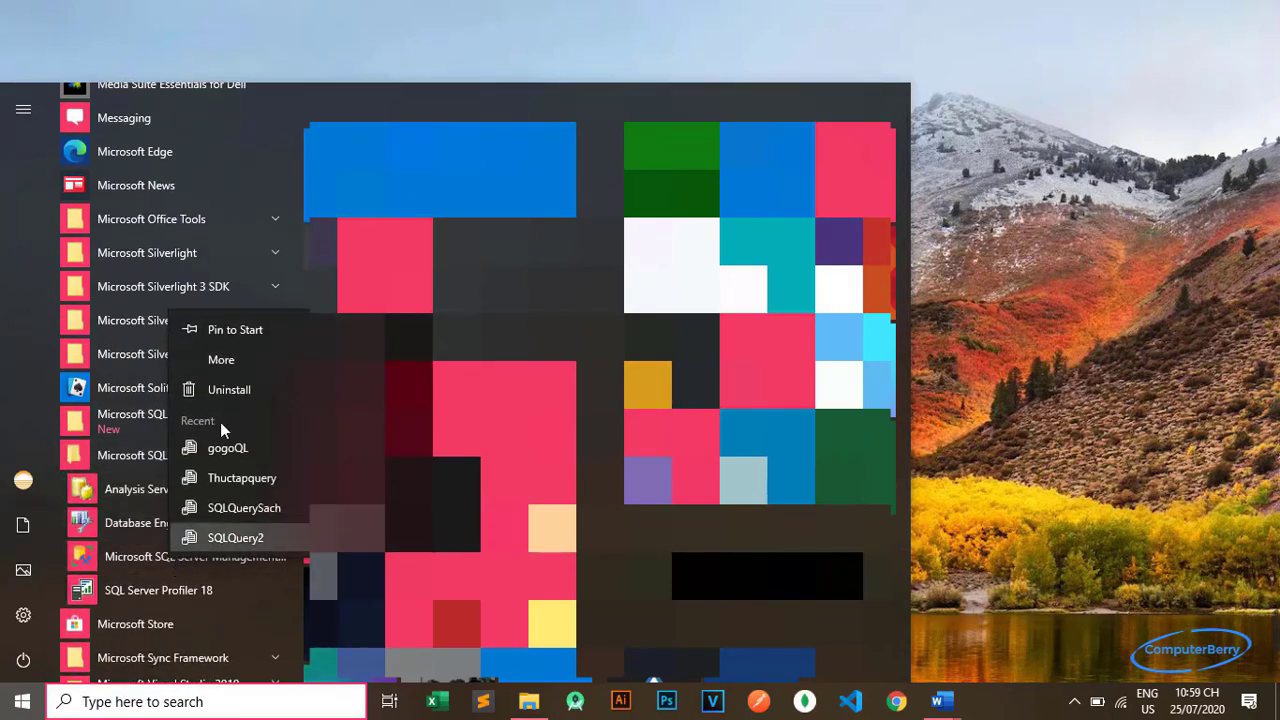
pyautogui.click(230, 385)
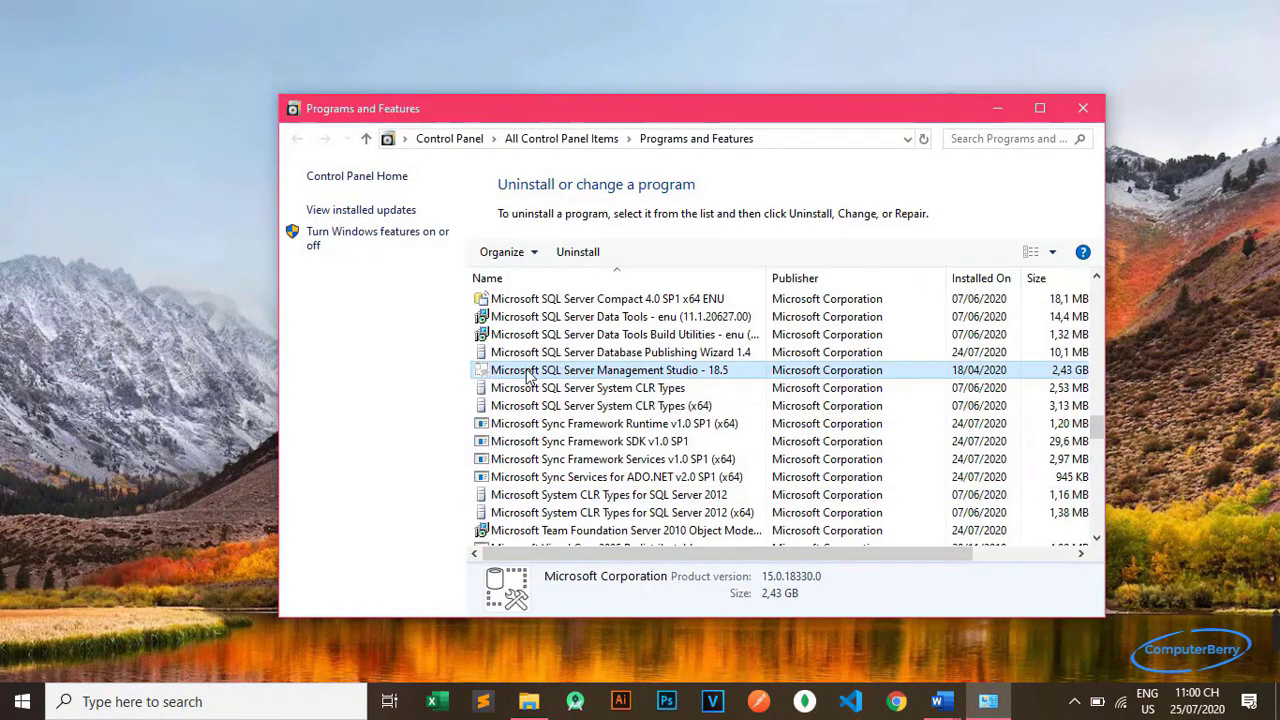
pyautogui.rightClick(535, 380)
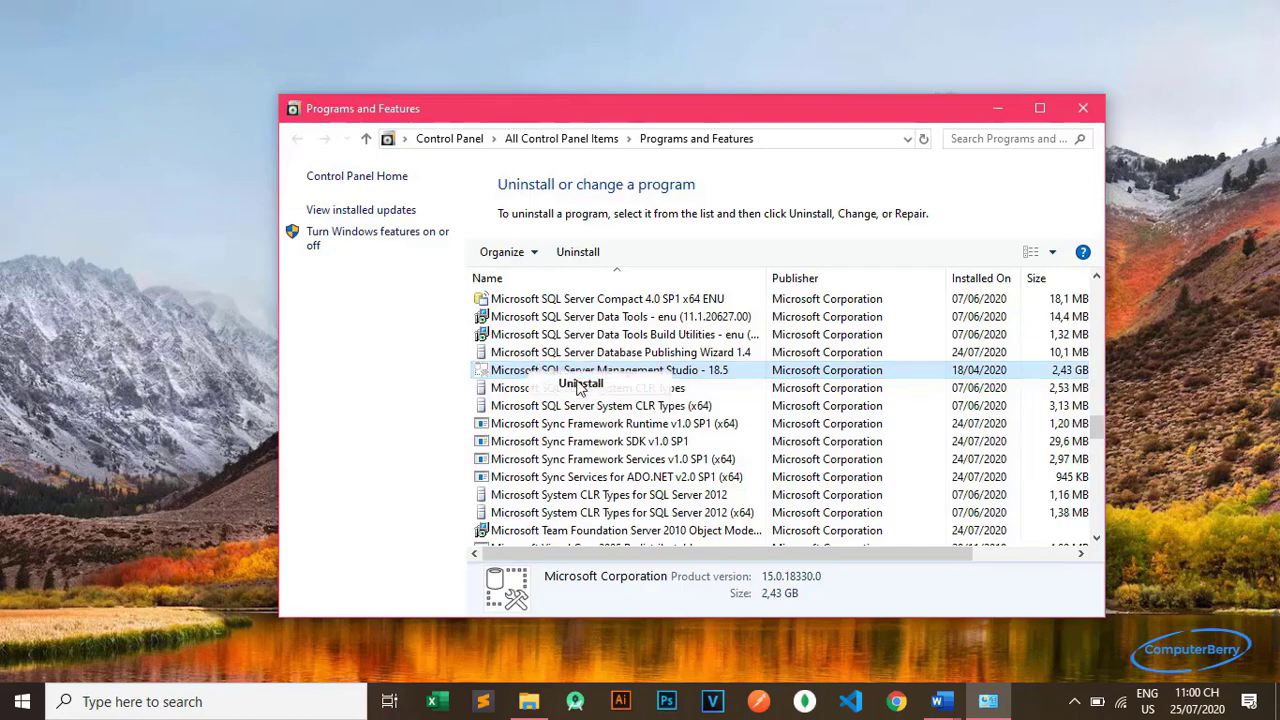
pyautogui.click(575, 383)
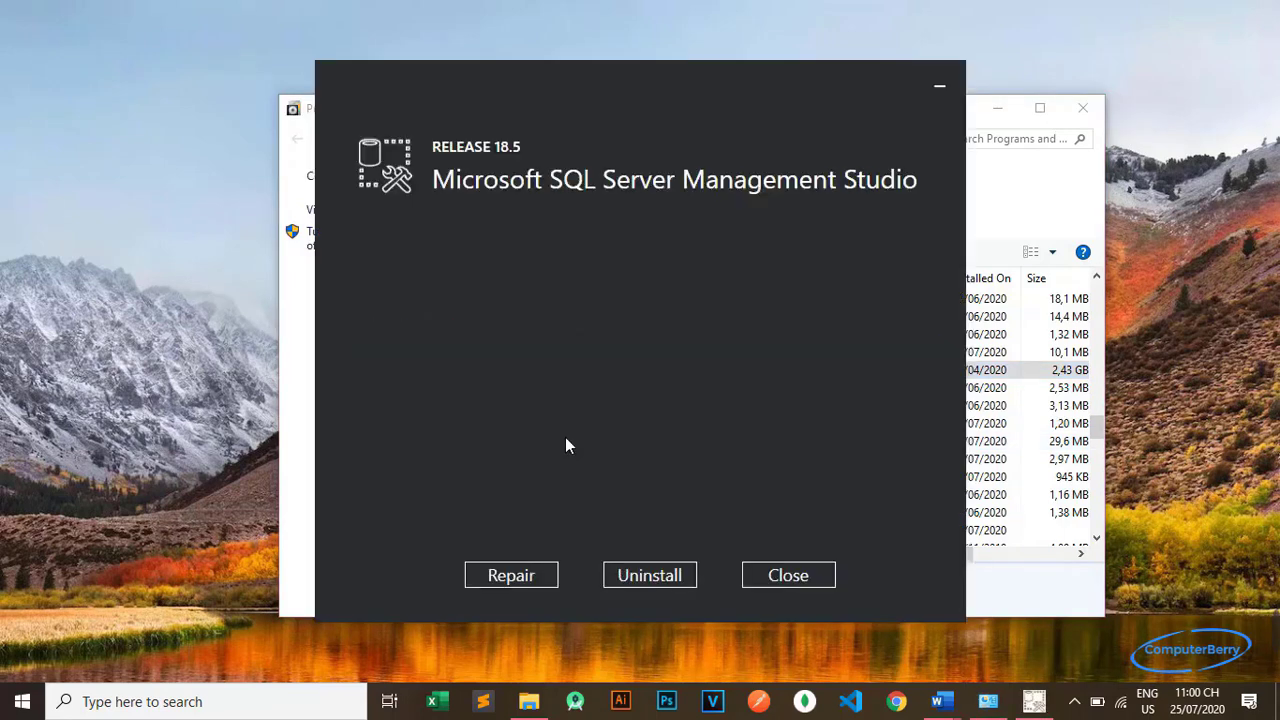
pyautogui.click(640, 577)
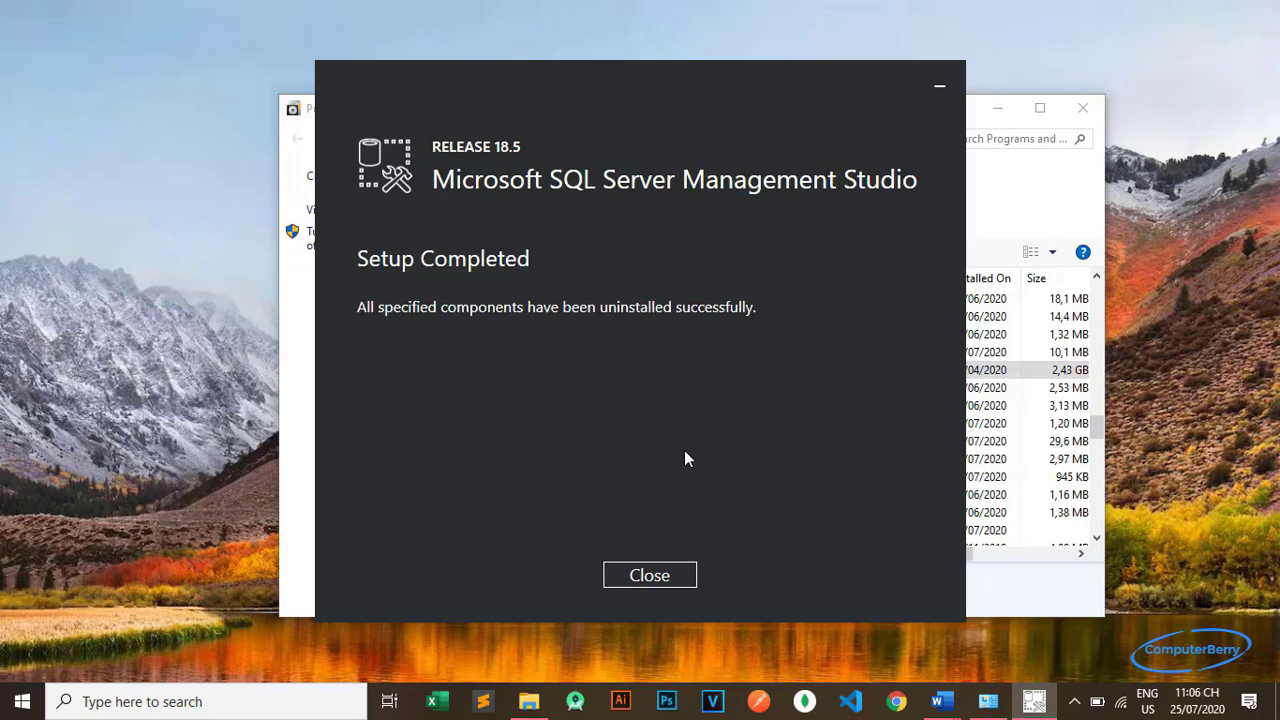
pyautogui.click(655, 580)
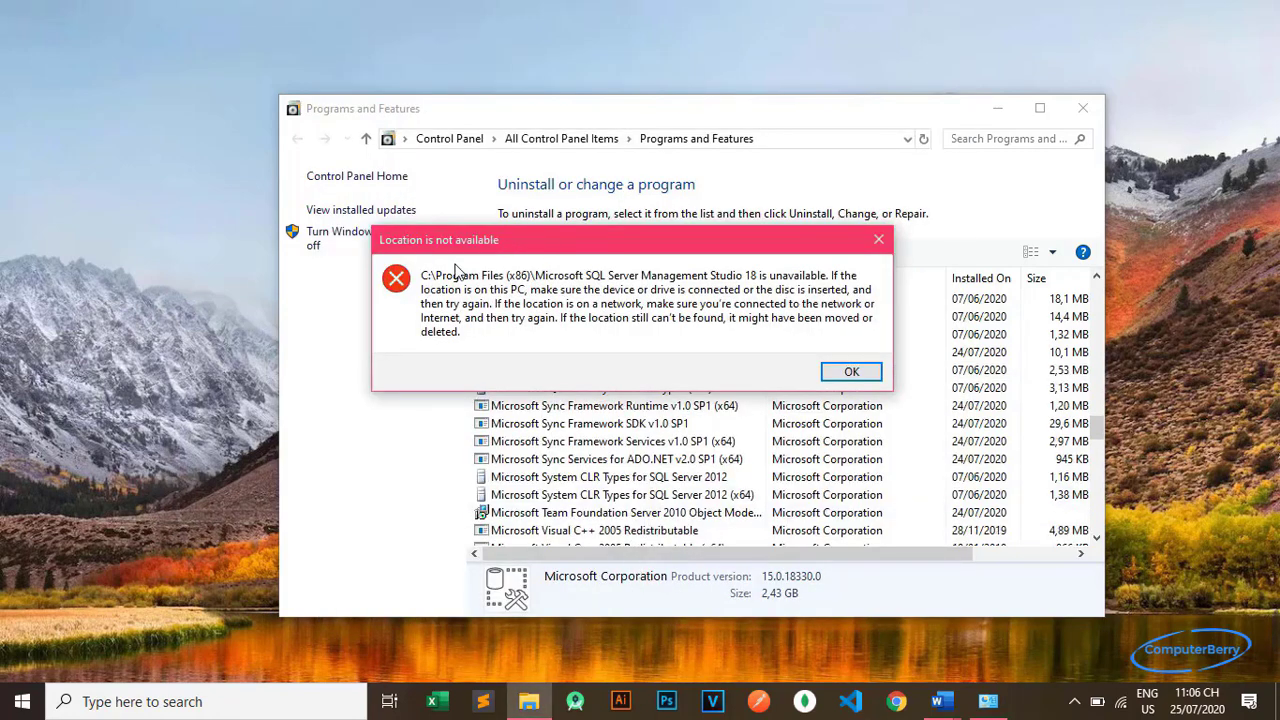
pyautogui.click(845, 369)
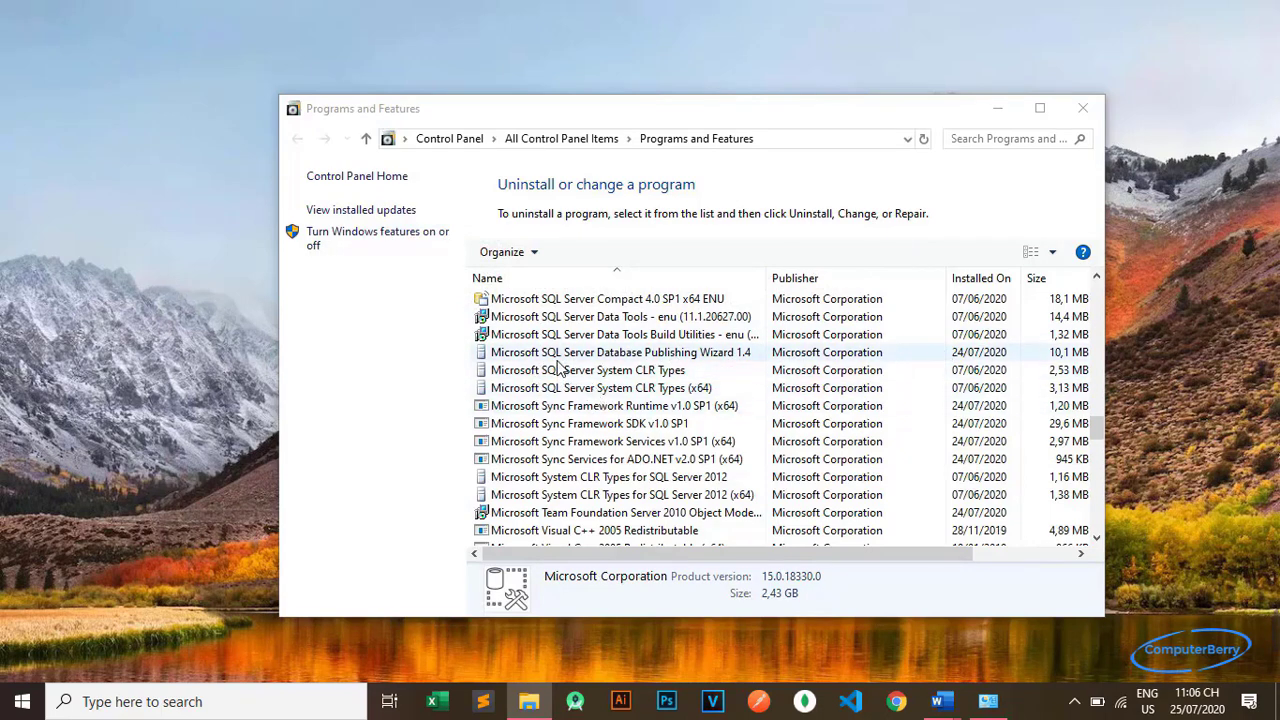
# Check the Start menu program list for a leftover Microsoft SQL Server Tools 18 folder, closing the menu when done
pyautogui.click(22, 701)
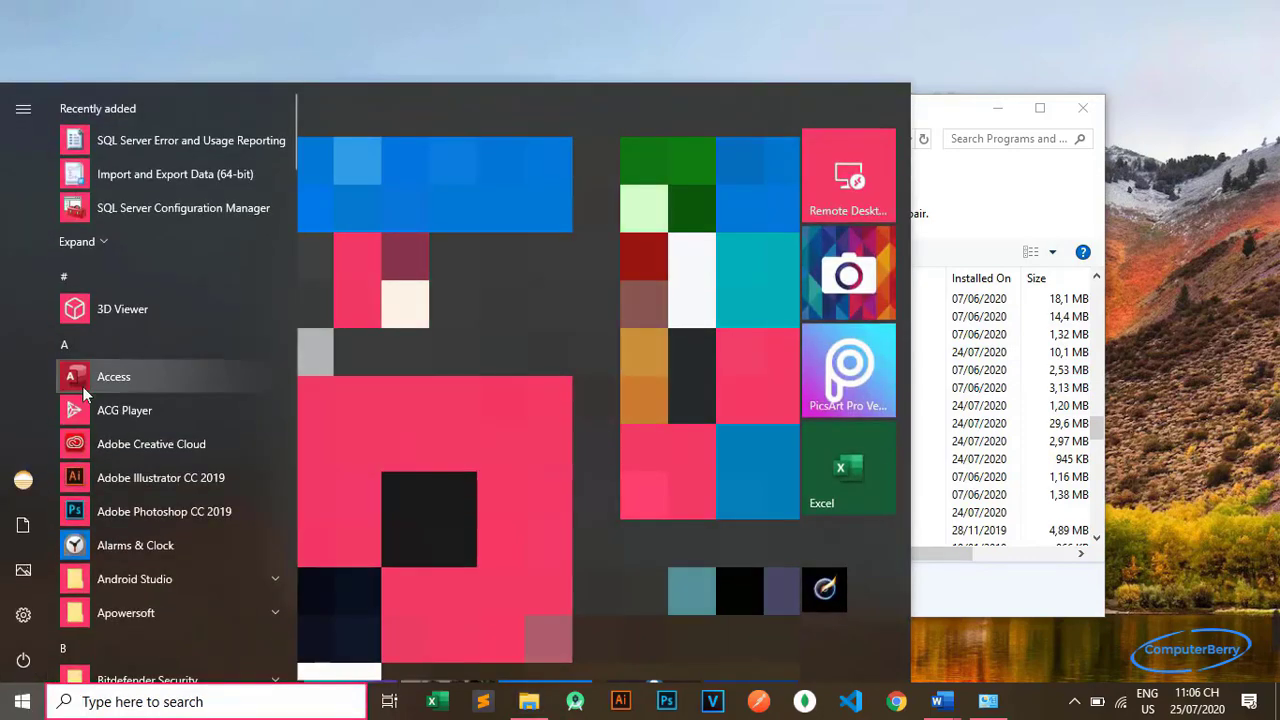
pyautogui.scroll(-15, 185, 431)
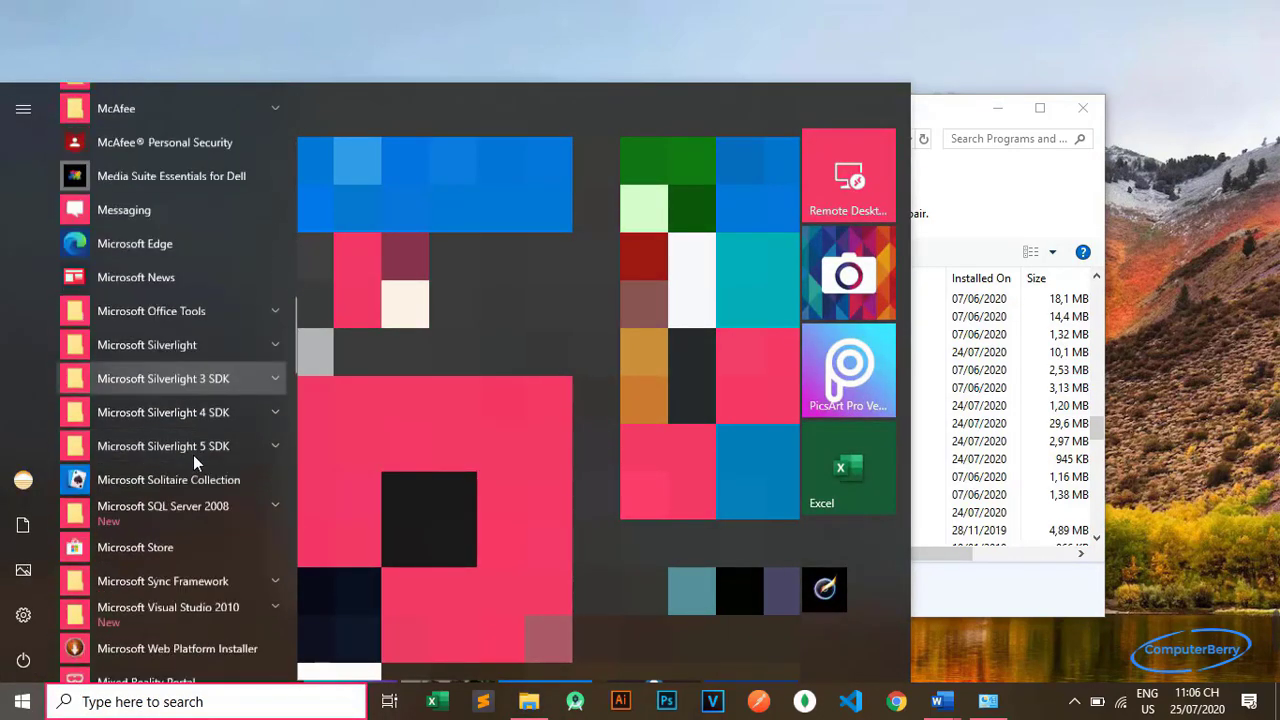
pyautogui.scroll(-3, 193, 455)
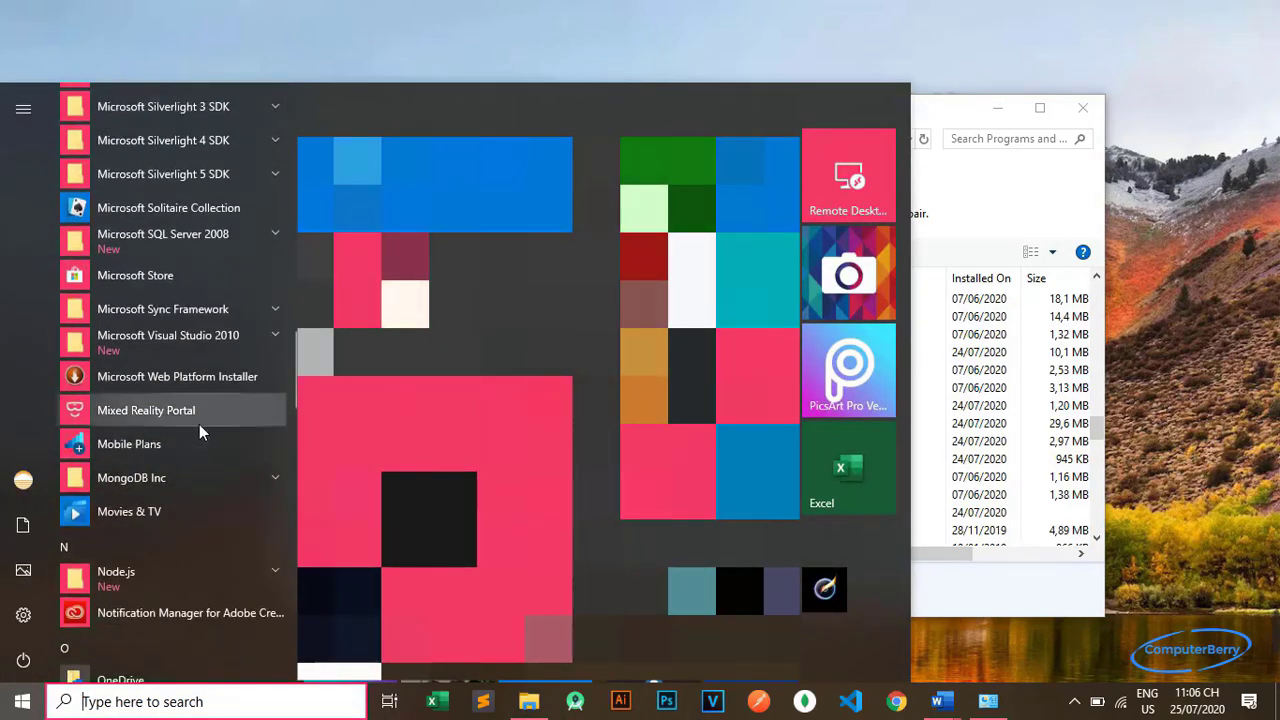
pyautogui.scroll(3, 200, 424)
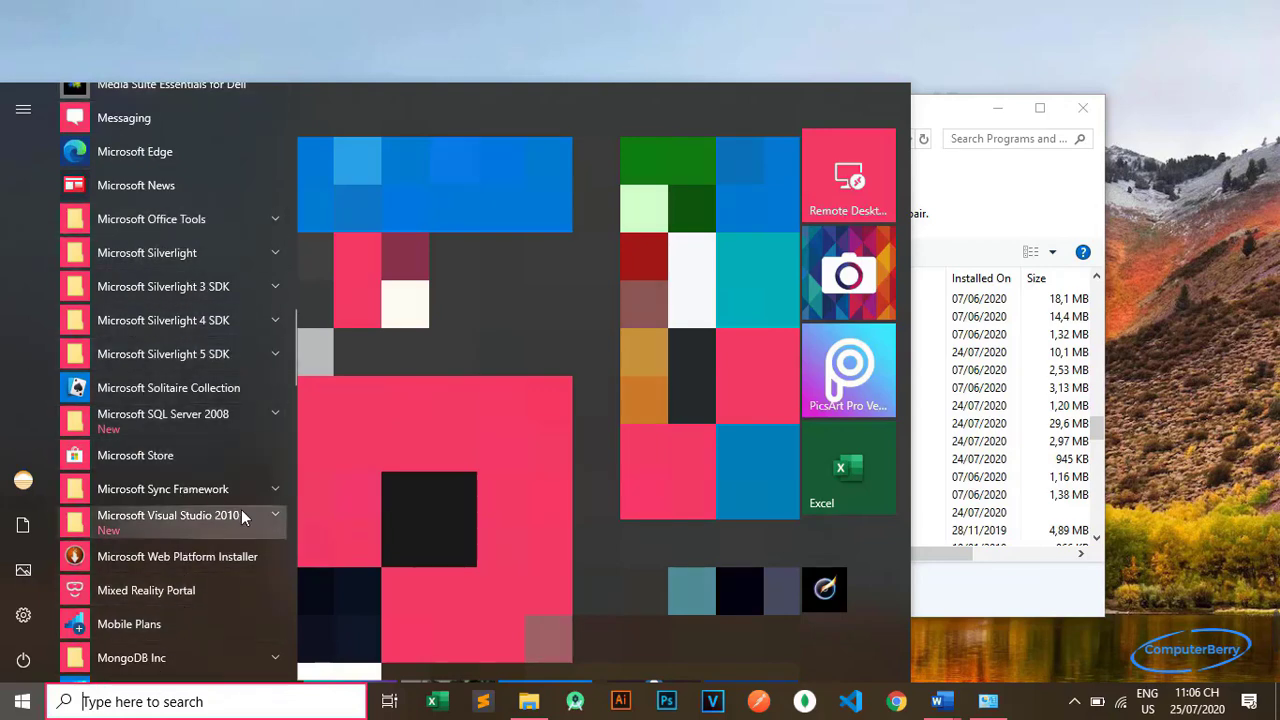
pyautogui.scroll(-5, 200, 450)
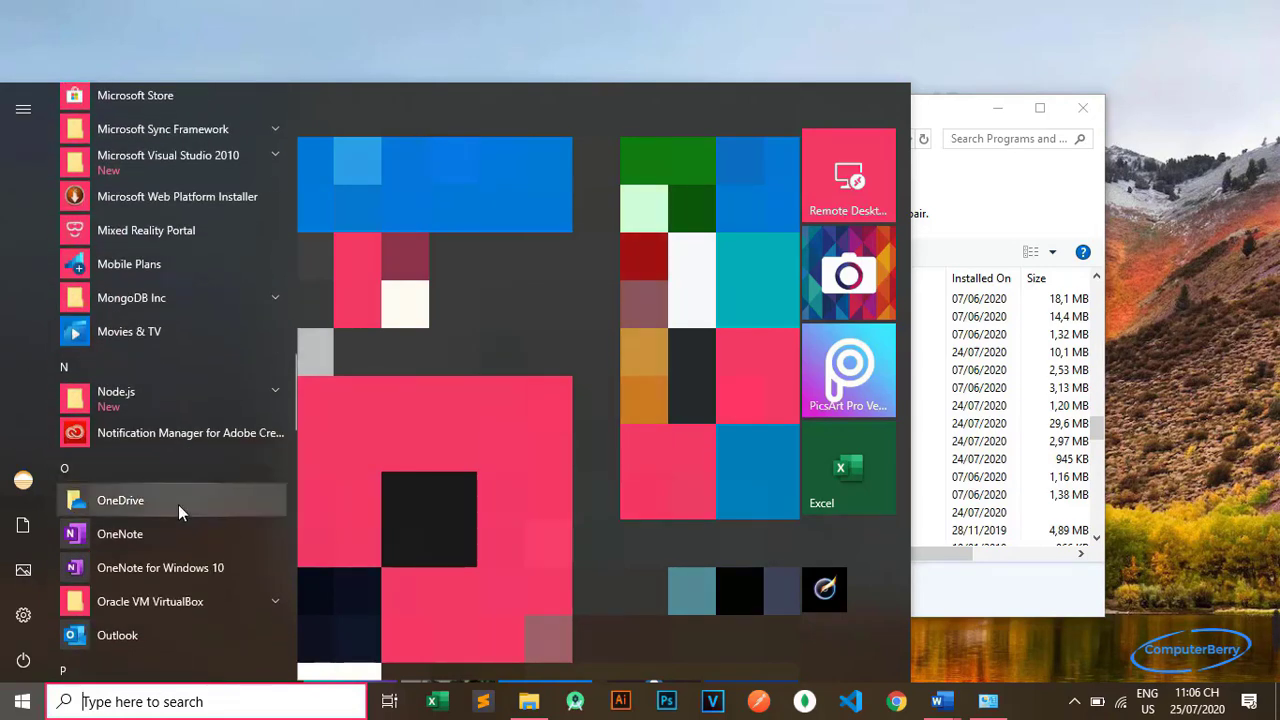
pyautogui.scroll(5, 178, 504)
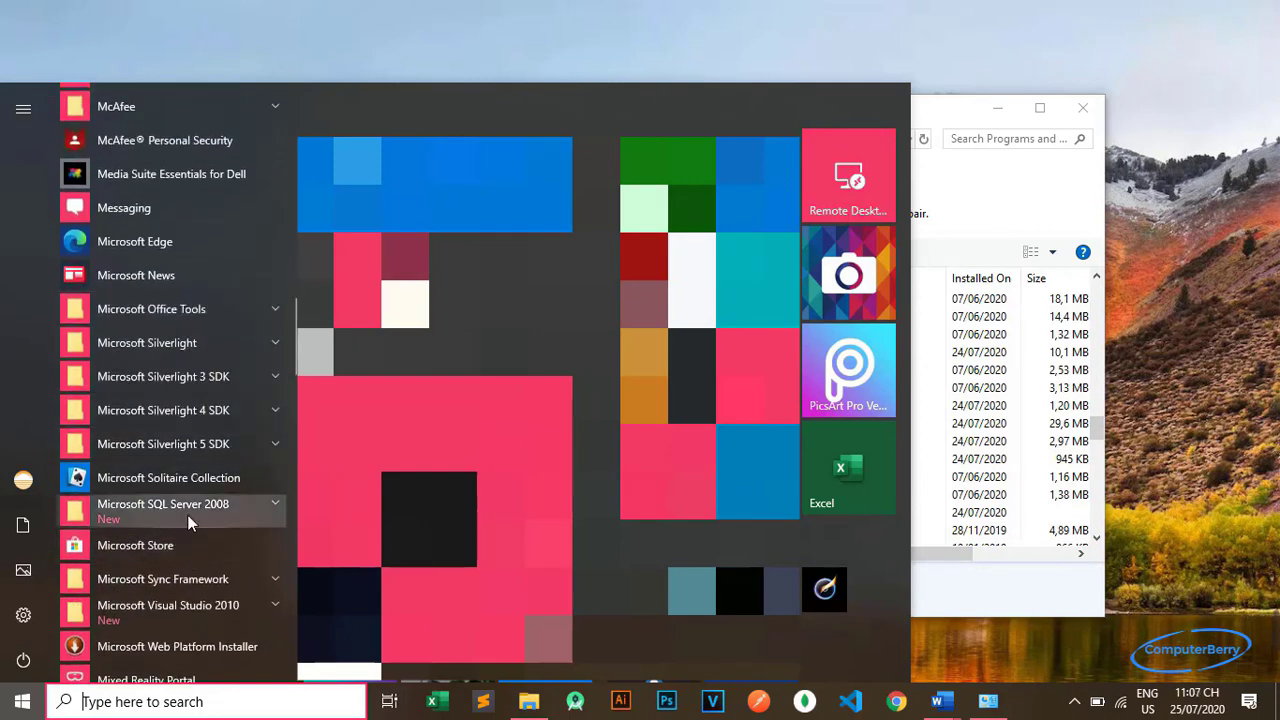
pyautogui.click(1150, 159)
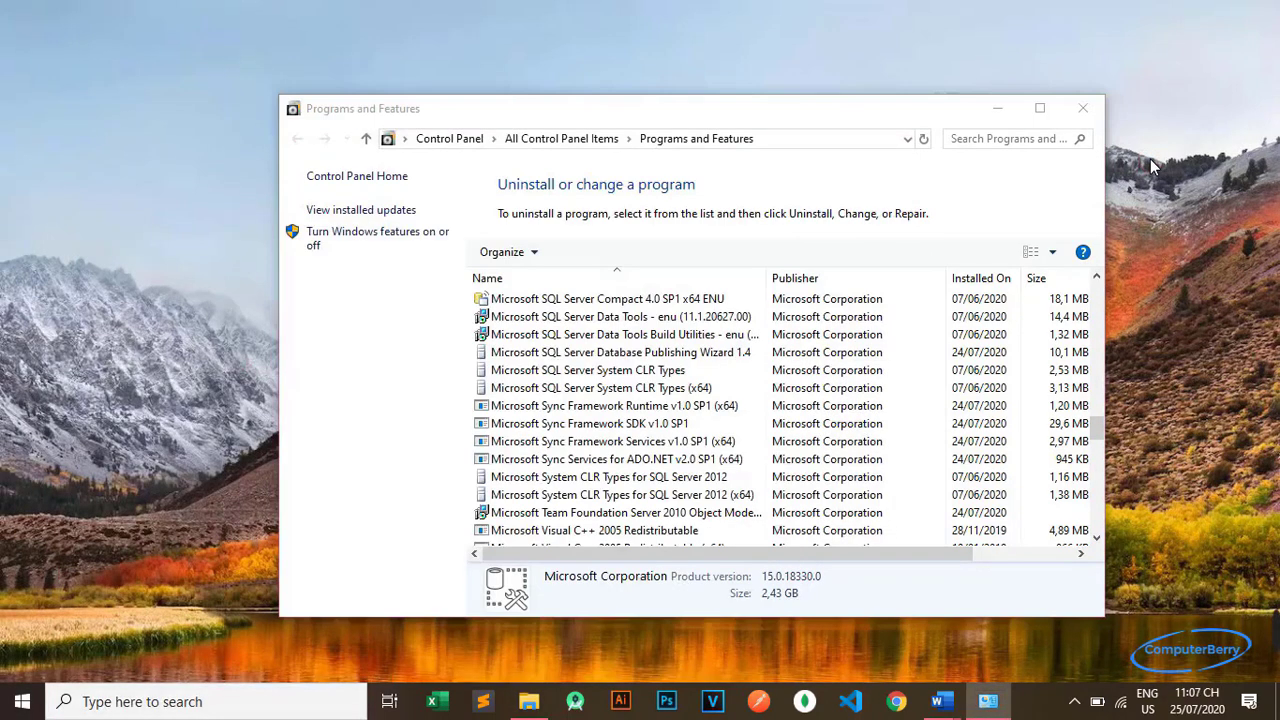
pyautogui.rightClick(1150, 159)
pyautogui.click(1152, 212)
pyautogui.rightClick(1213, 193)
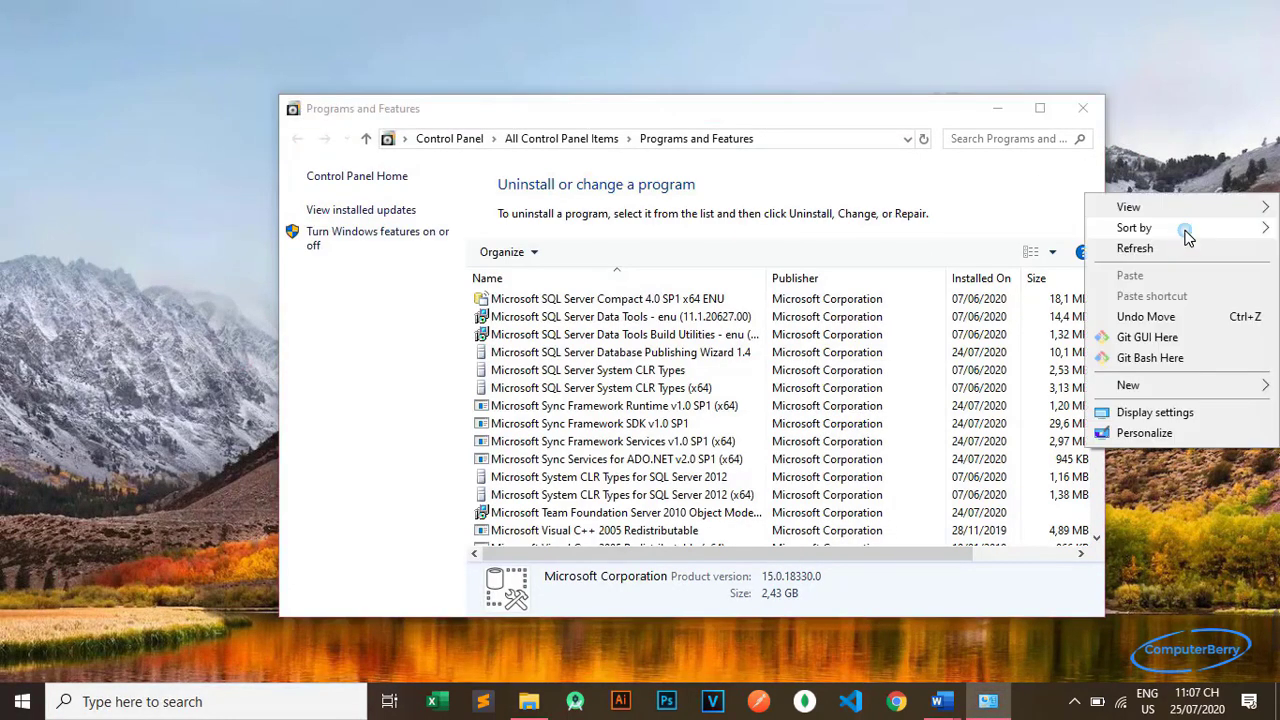
pyautogui.click(1175, 248)
pyautogui.rightClick(1180, 202)
pyautogui.click(1178, 262)
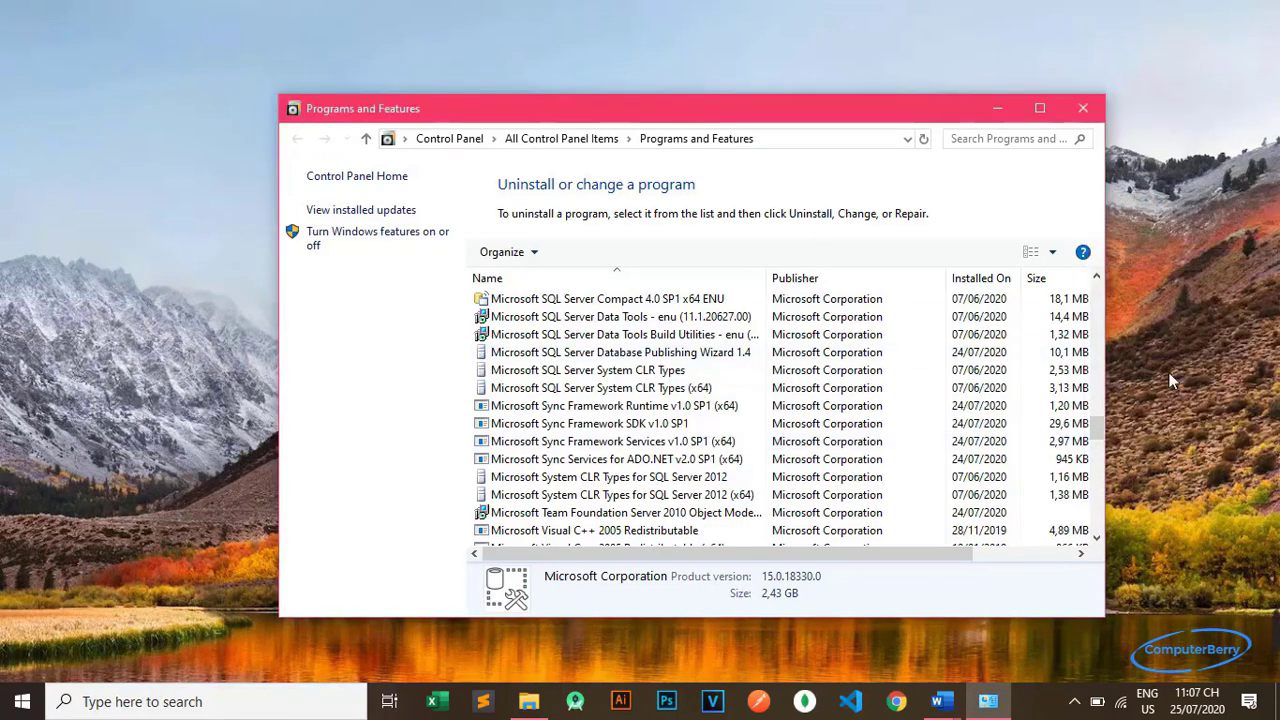
# Search Windows for "sql server" and try opening Microsoft SQL Server Management Studio 18, closing Programs and Features when done
pyautogui.click(238, 702)
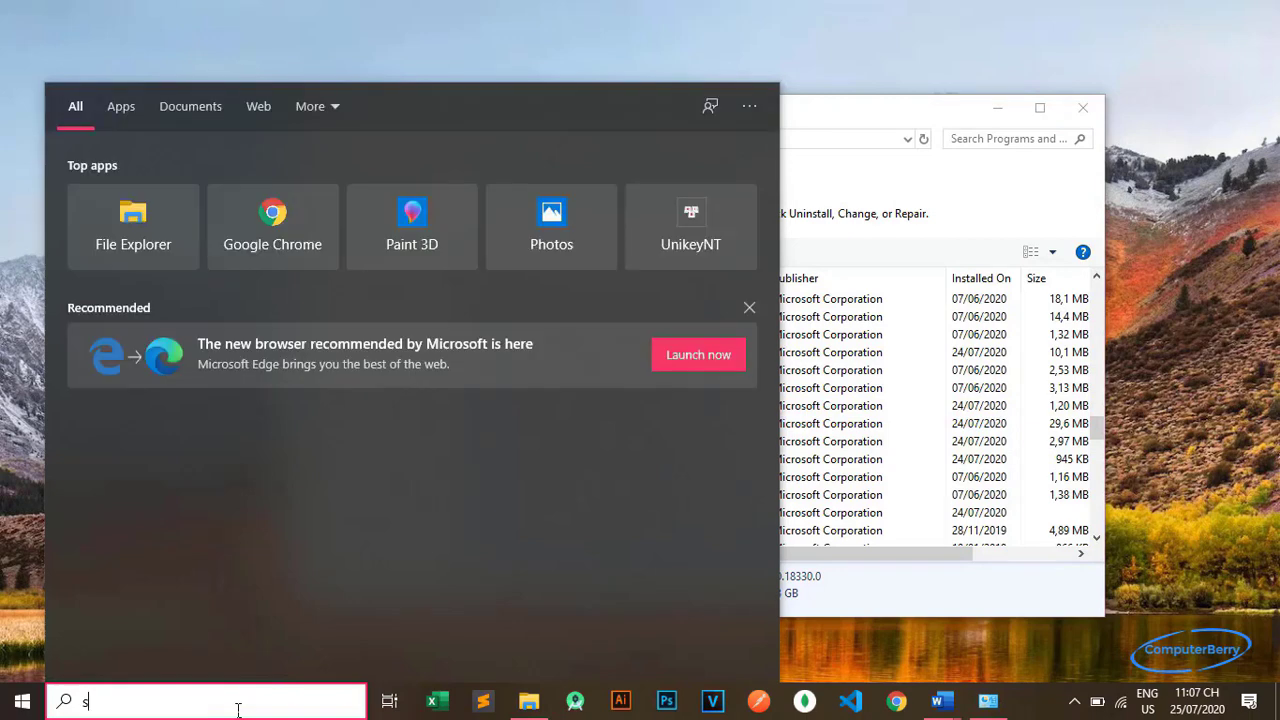
pyautogui.write('sql server')
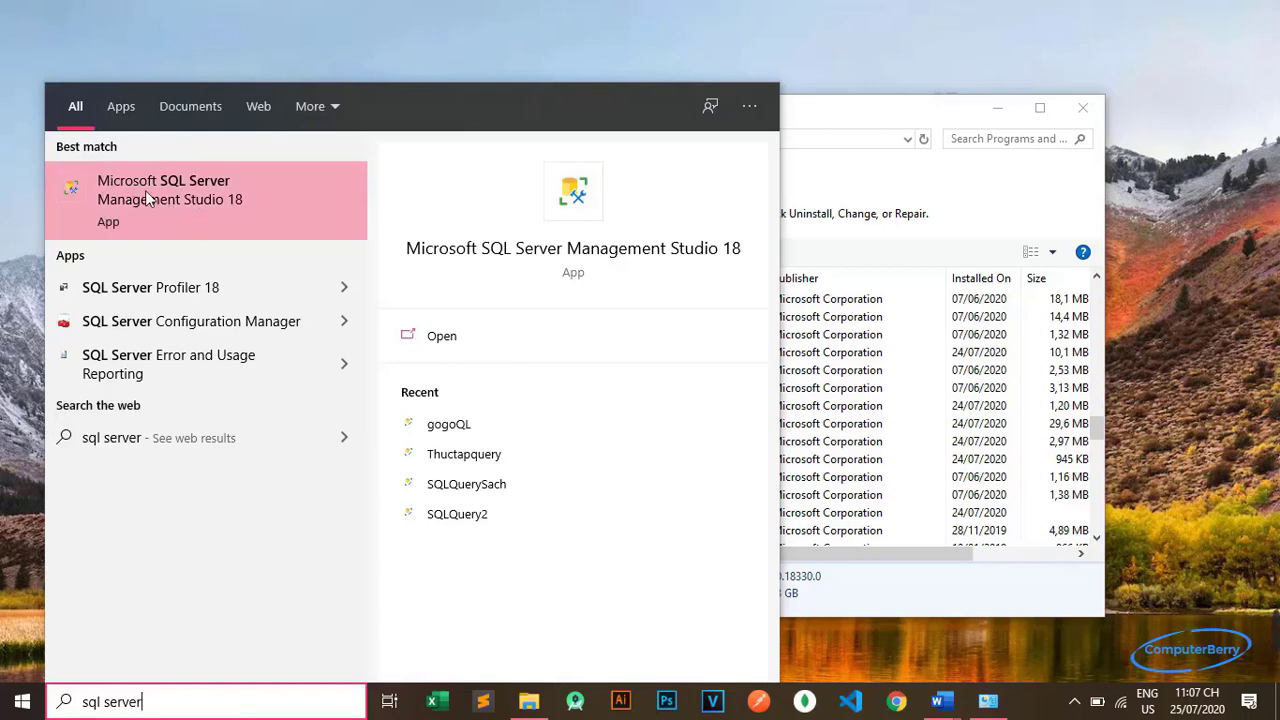
pyautogui.click(203, 199)
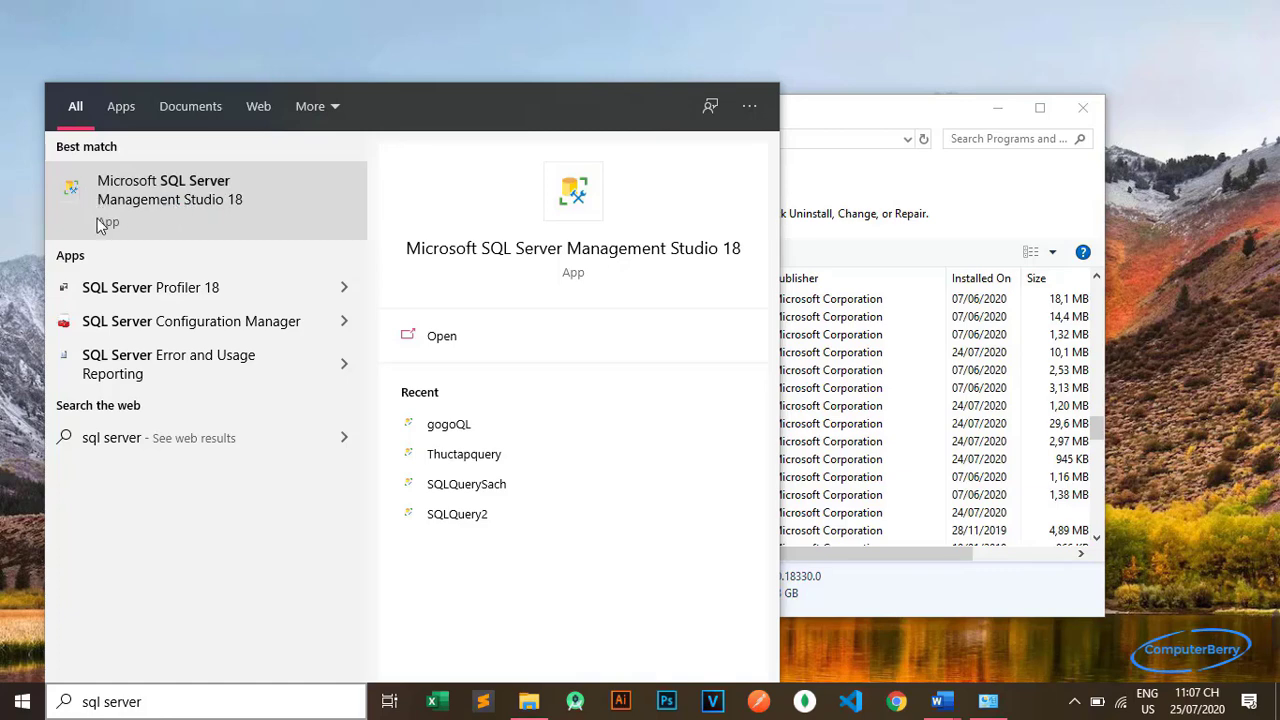
pyautogui.press('Down')
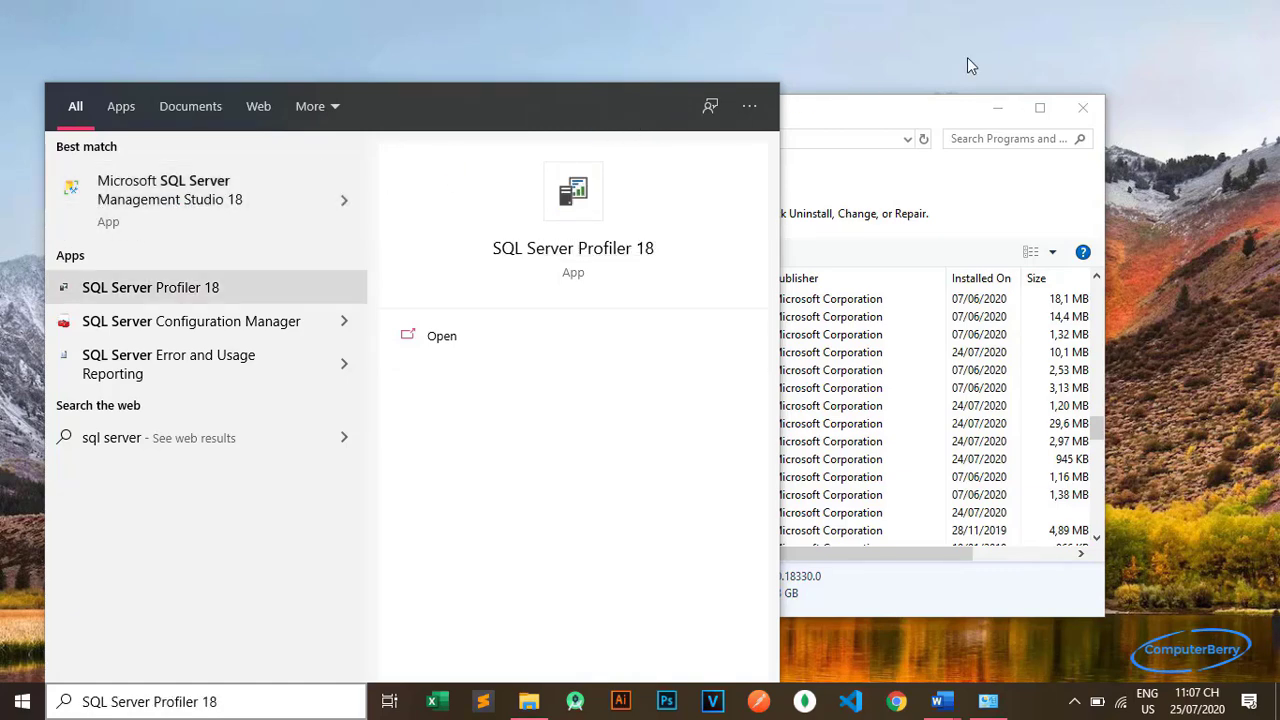
pyautogui.click(1083, 109)
pyautogui.rightClick(567, 88)
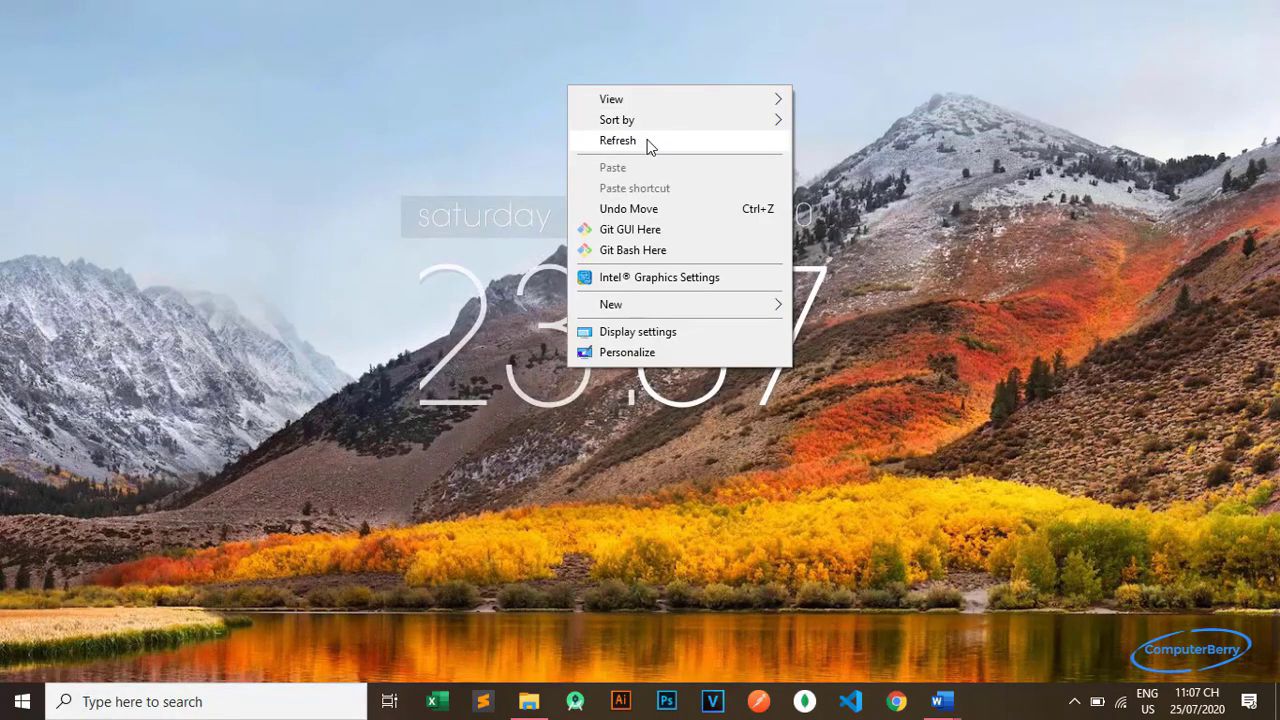
pyautogui.click(646, 140)
pyautogui.rightClick(486, 126)
pyautogui.click(520, 181)
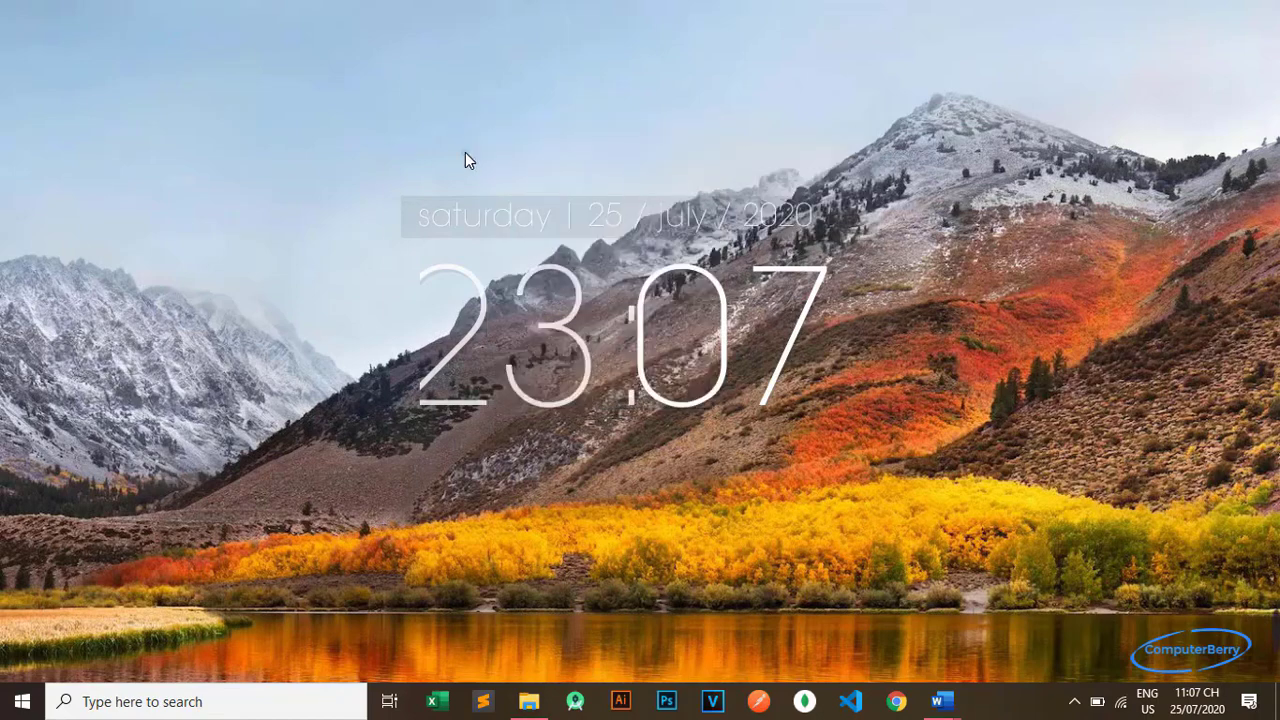
pyautogui.rightClick(390, 128)
pyautogui.click(500, 181)
# Search Windows for "sql server 2019" to check for leftovers, and start erasing the year from the query
pyautogui.click(97, 700)
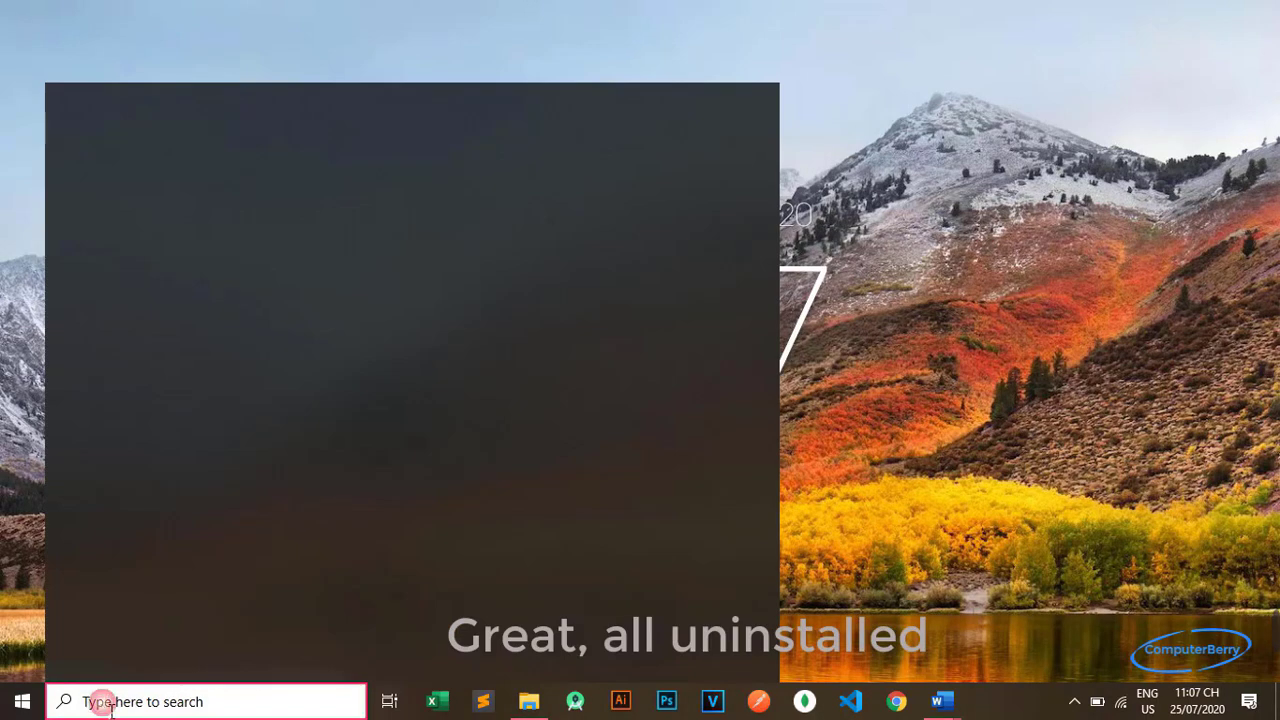
pyautogui.write('sql')
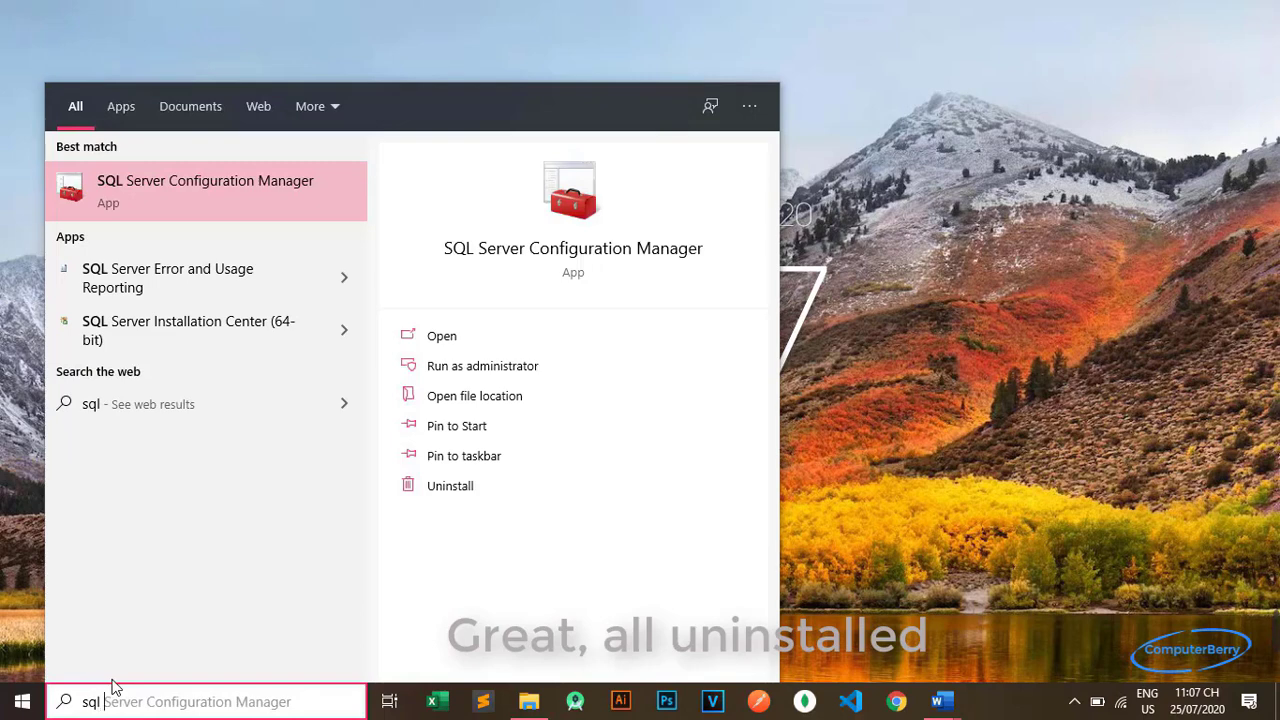
pyautogui.write(' server ')
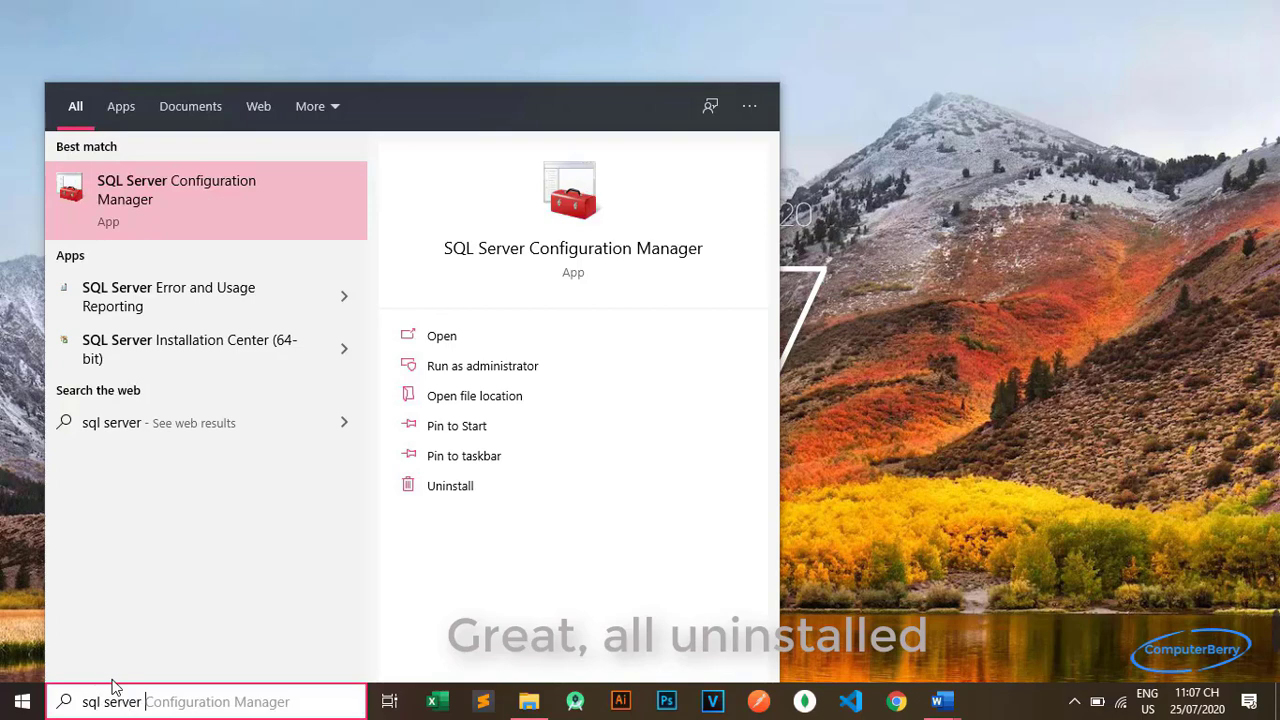
pyautogui.write('2019')
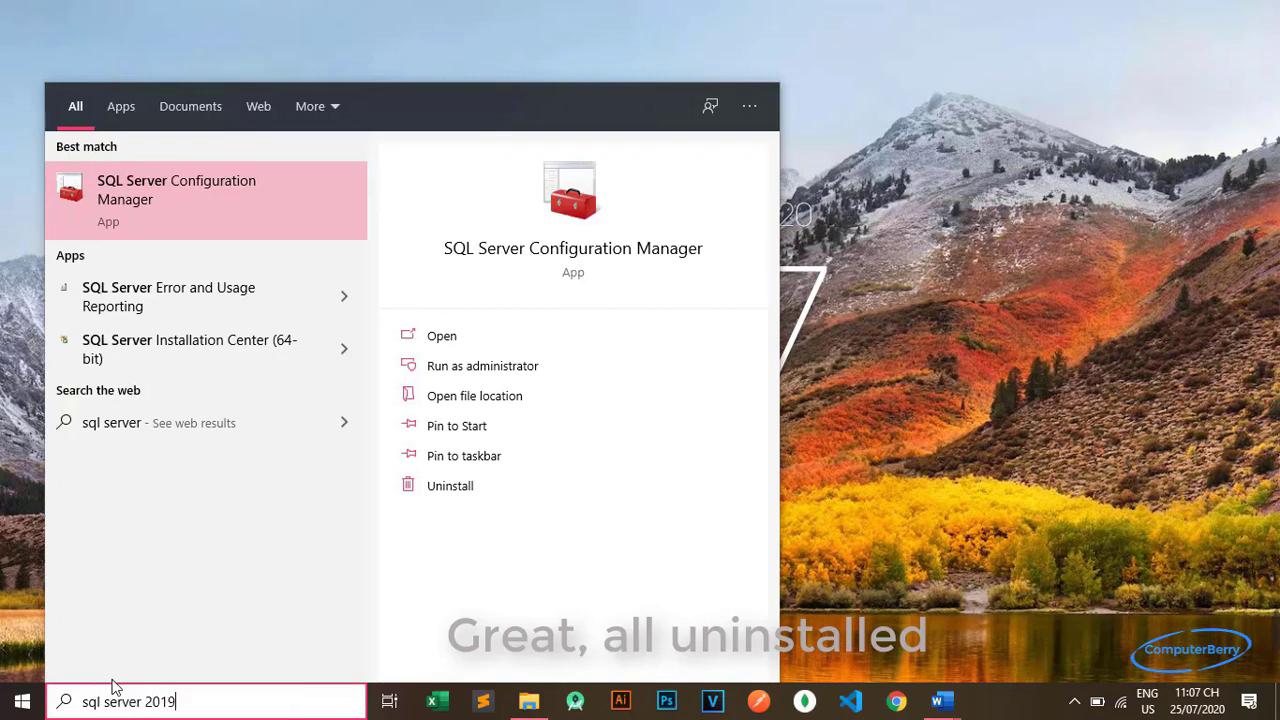
pyautogui.press('BackSpace')
pyautogui.press('BackSpace')
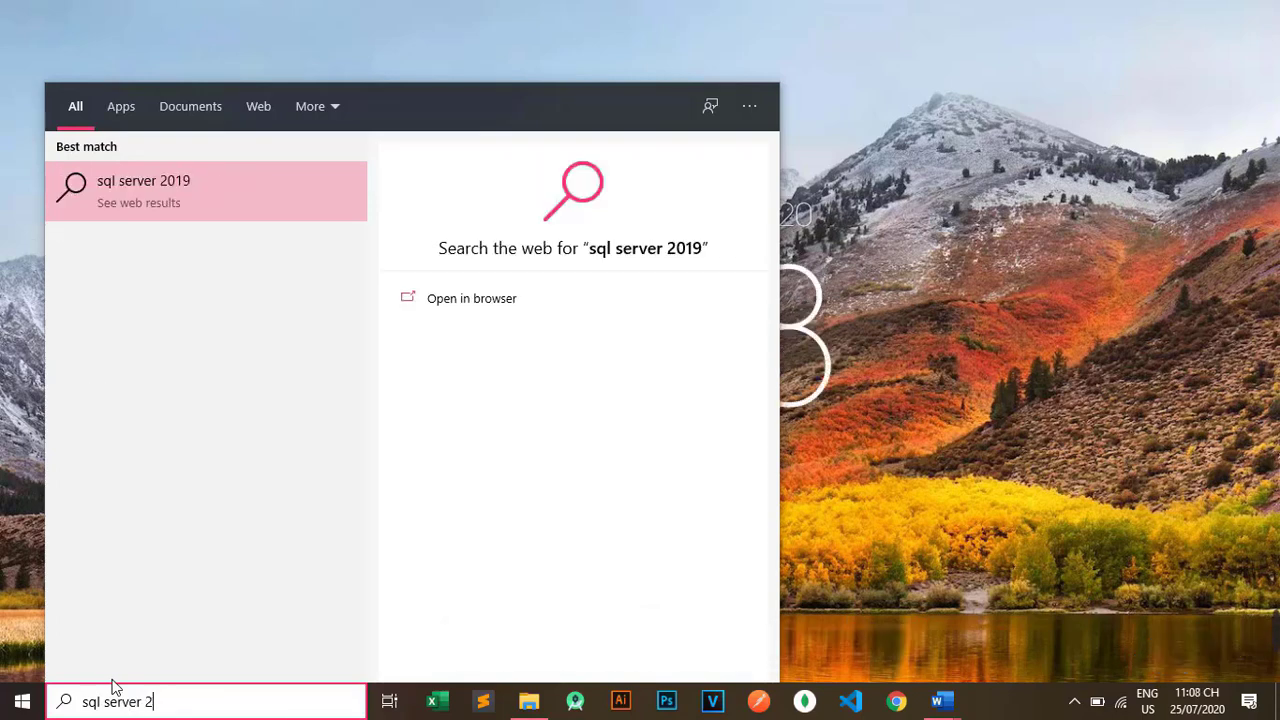